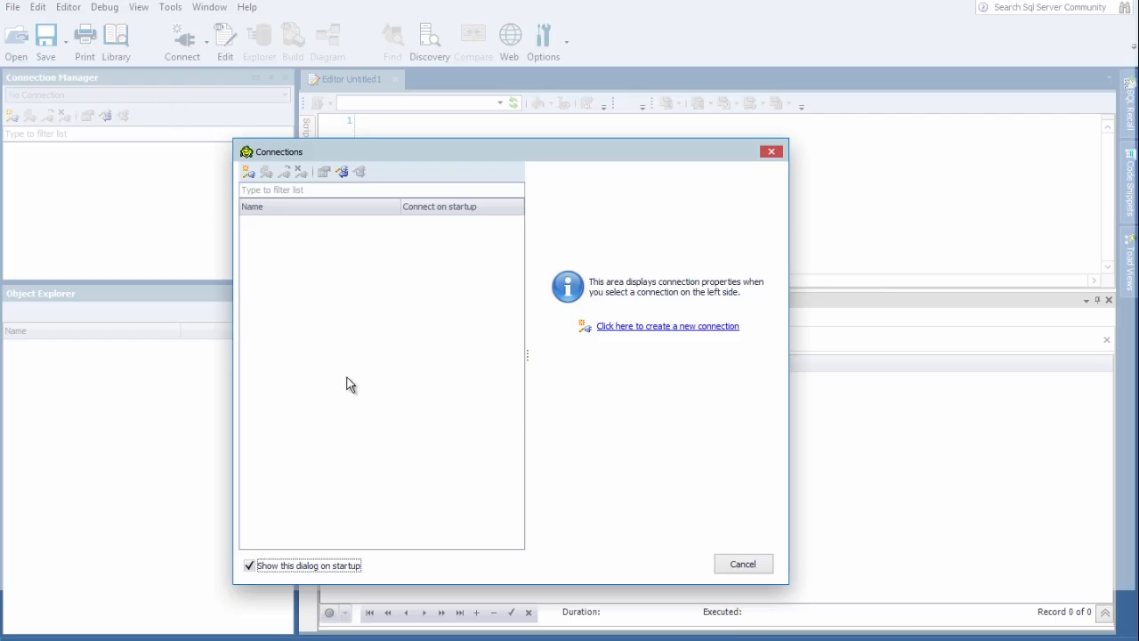
Turn off the startup Connections dialog and dismiss it without connecting.
left_click(249, 566)
left_click(743, 566)
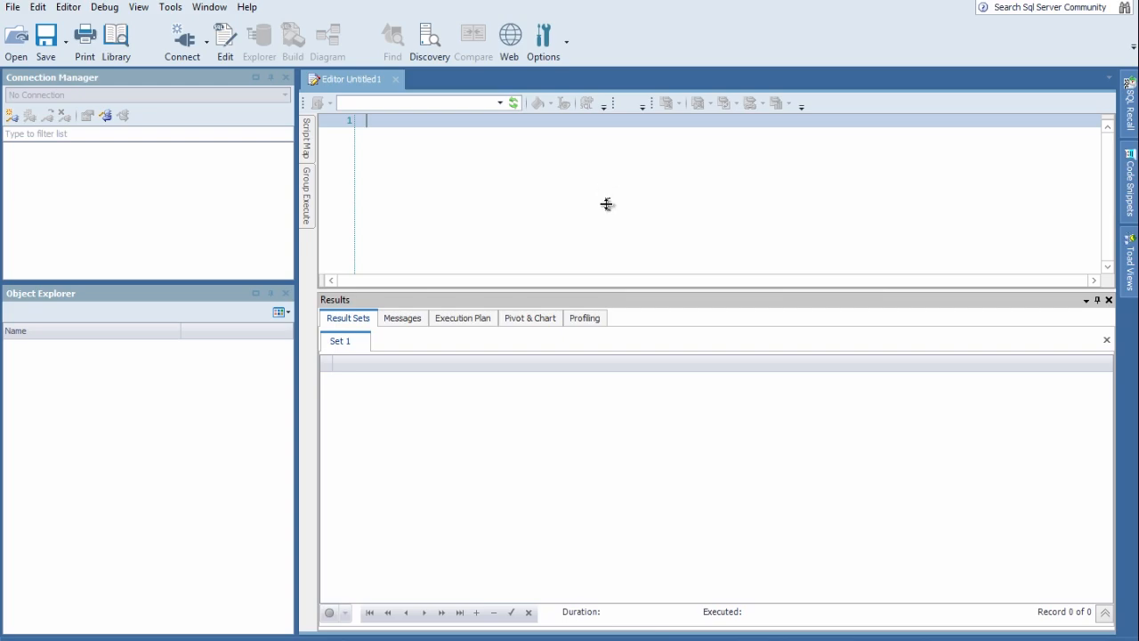
Re-enable 'Show connection dialog on startup' under Environment > General in Options and apply it.
left_click(545, 48)
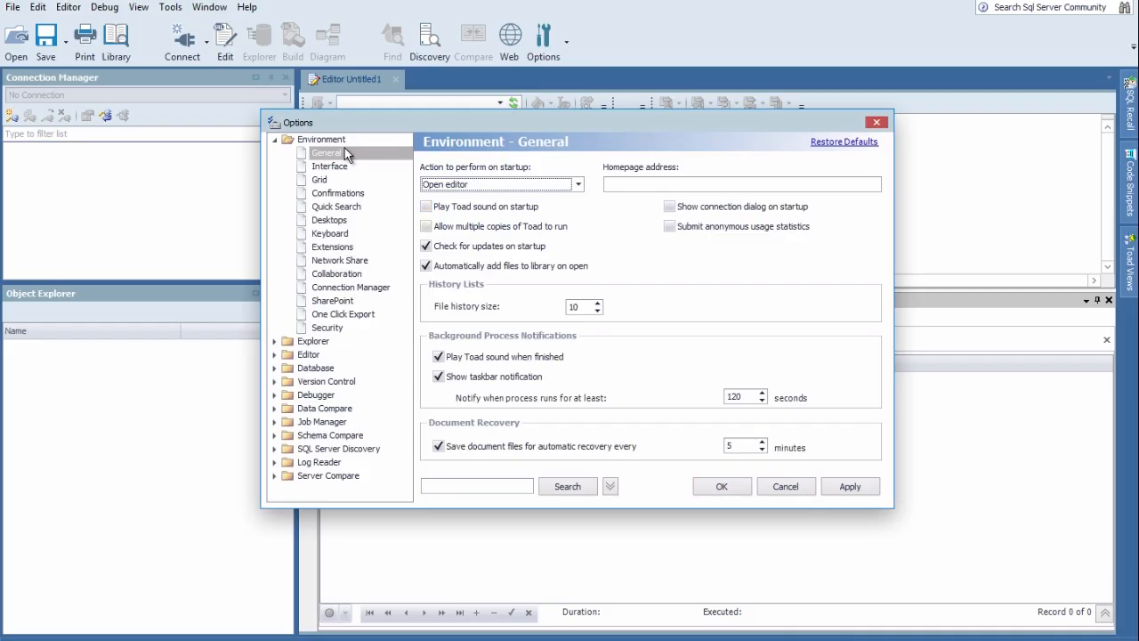
left_click(670, 207)
left_click(851, 488)
left_click(738, 489)
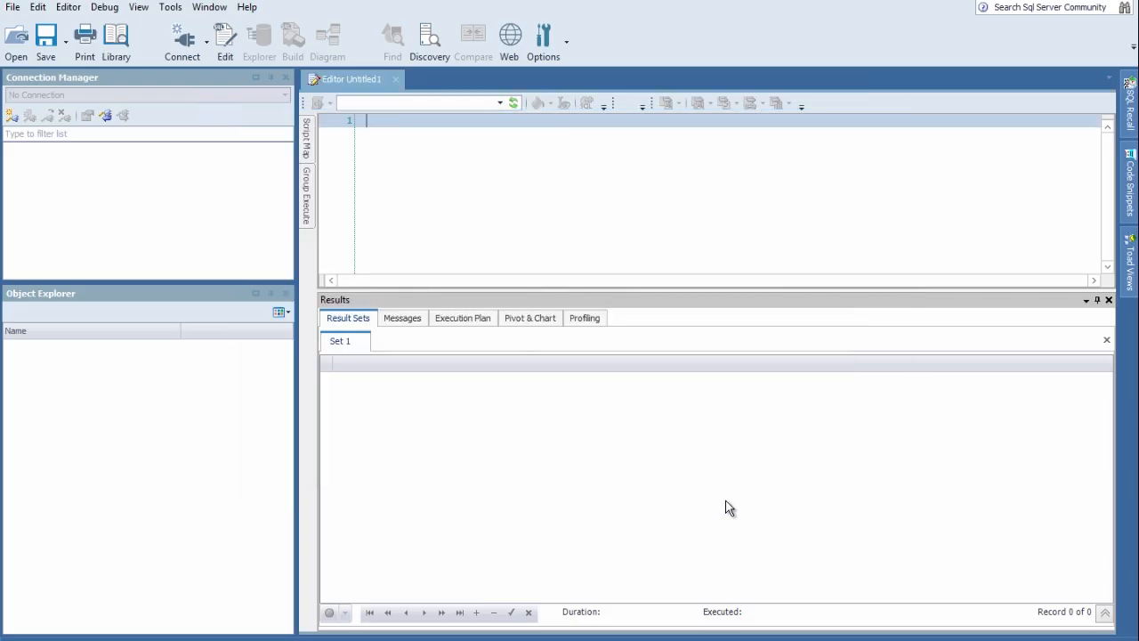
left_click(632, 450)
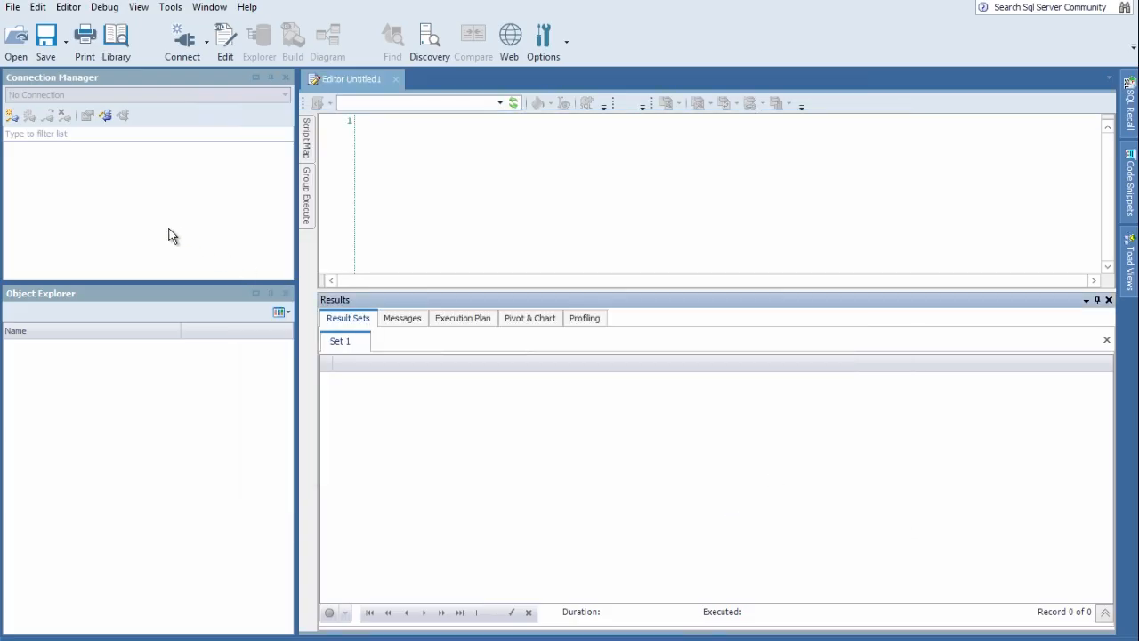
left_click(207, 43)
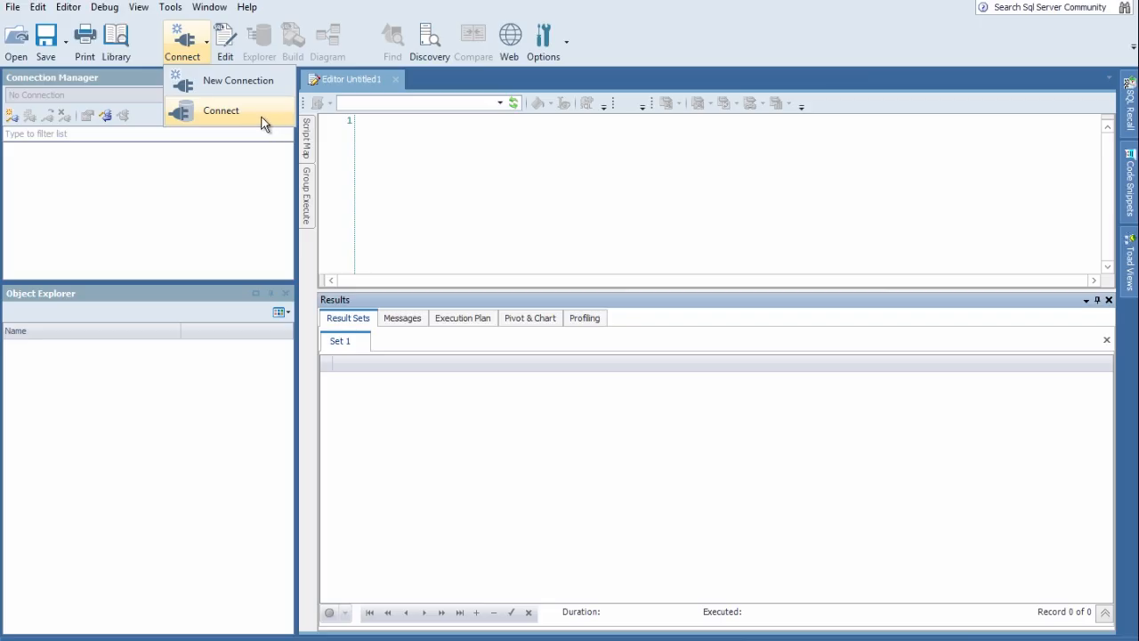
left_click(102, 172)
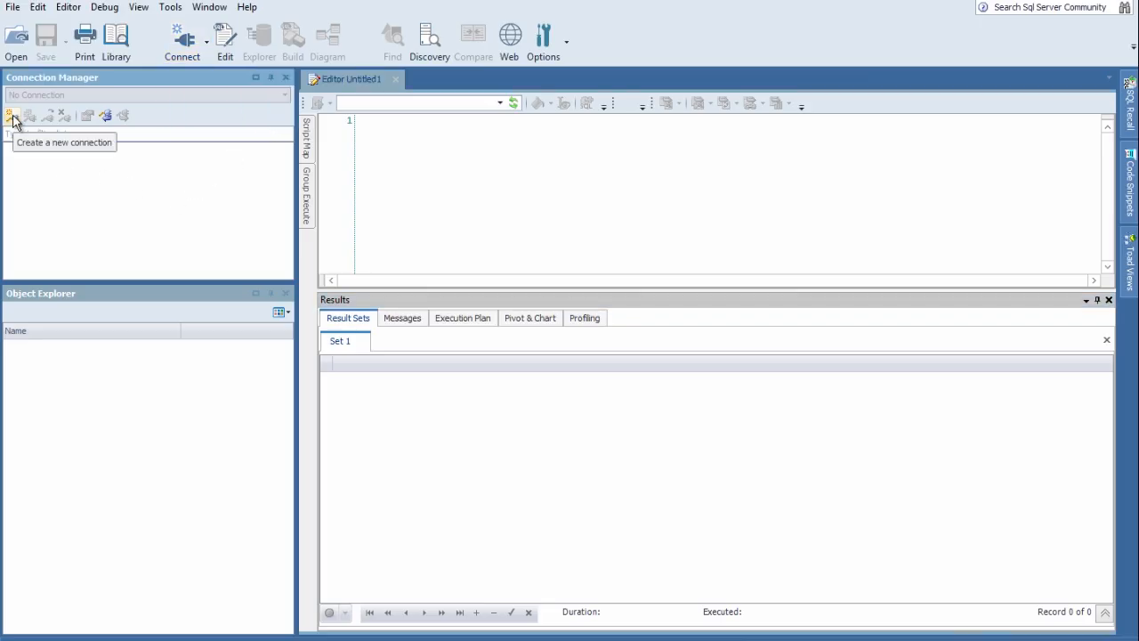
right_click(116, 185)
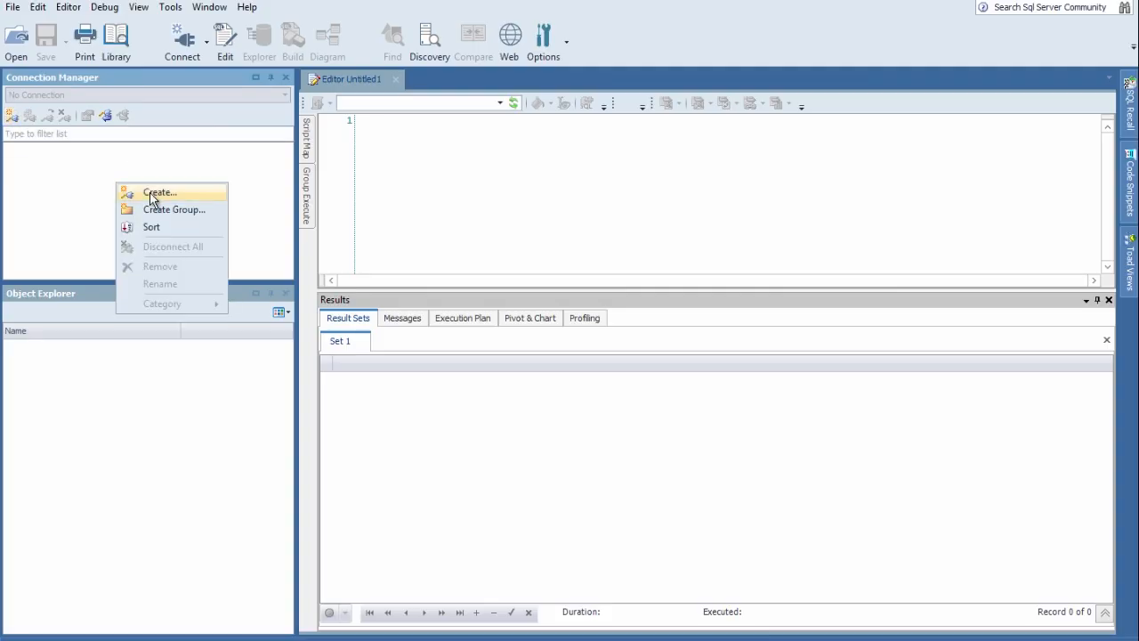
left_click(76, 181)
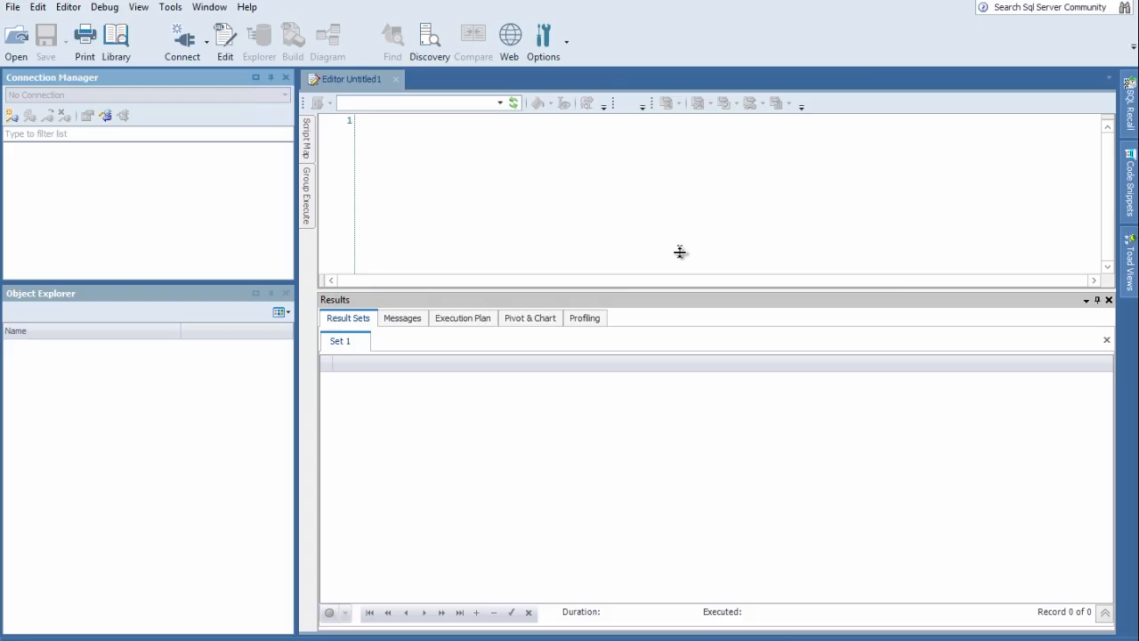
Start a new connection and correct the server name to WIN2012SQL1\SQL2012.
left_click(12, 117)
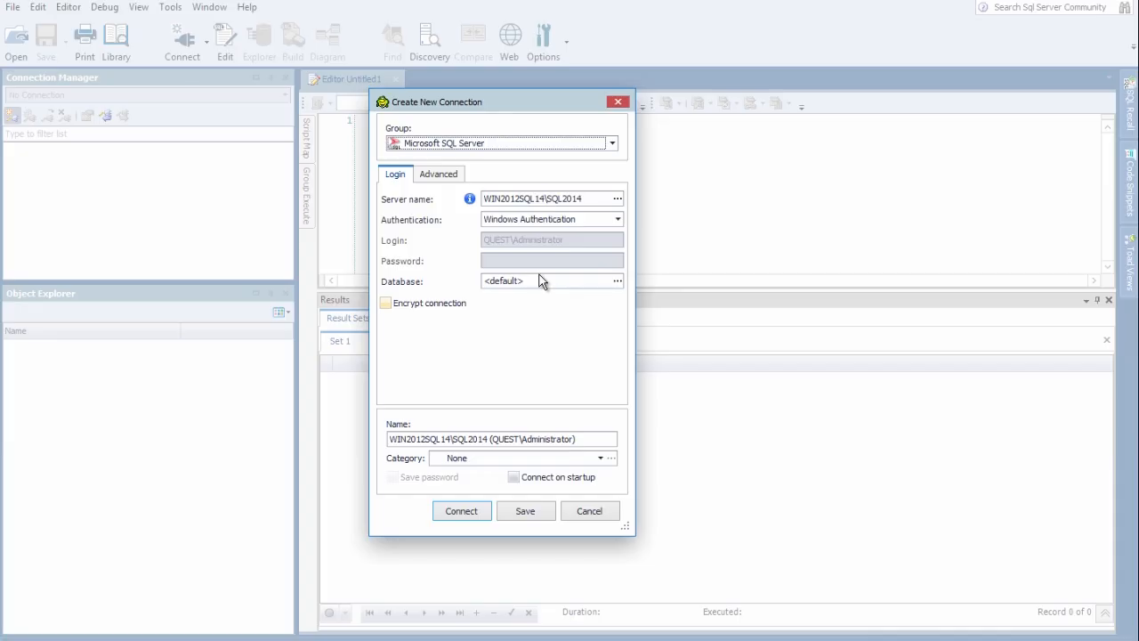
left_click(548, 198)
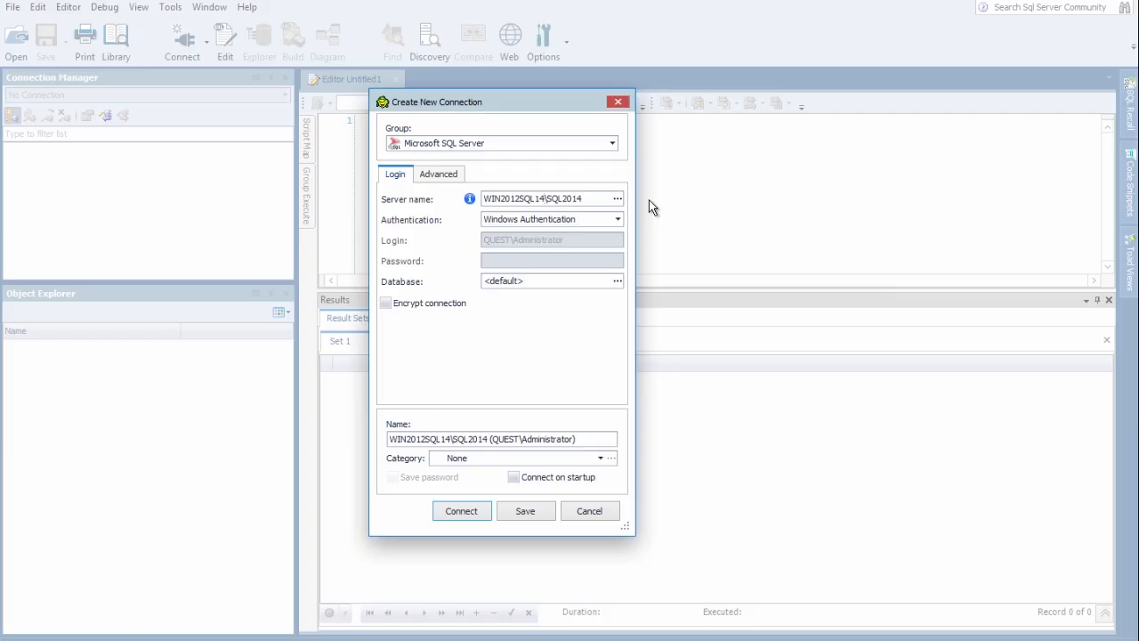
key("BackSpace")
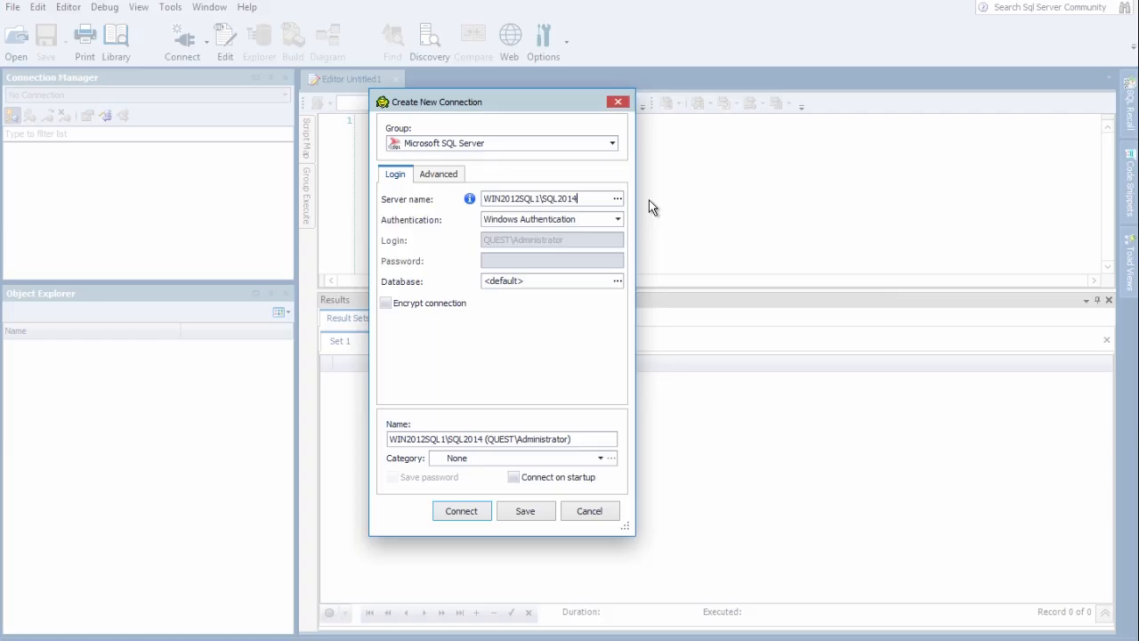
key("BackSpace")
type("2")
Keep Windows Authentication, leave Connect on startup unchecked, and save the connection.
left_click(615, 220)
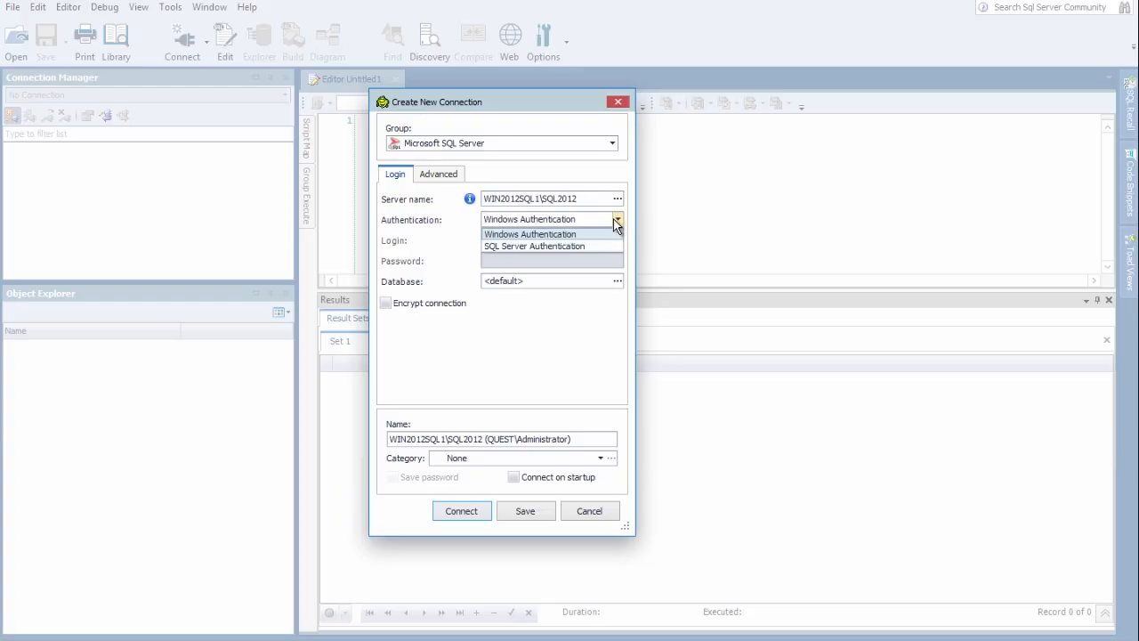
left_click(588, 237)
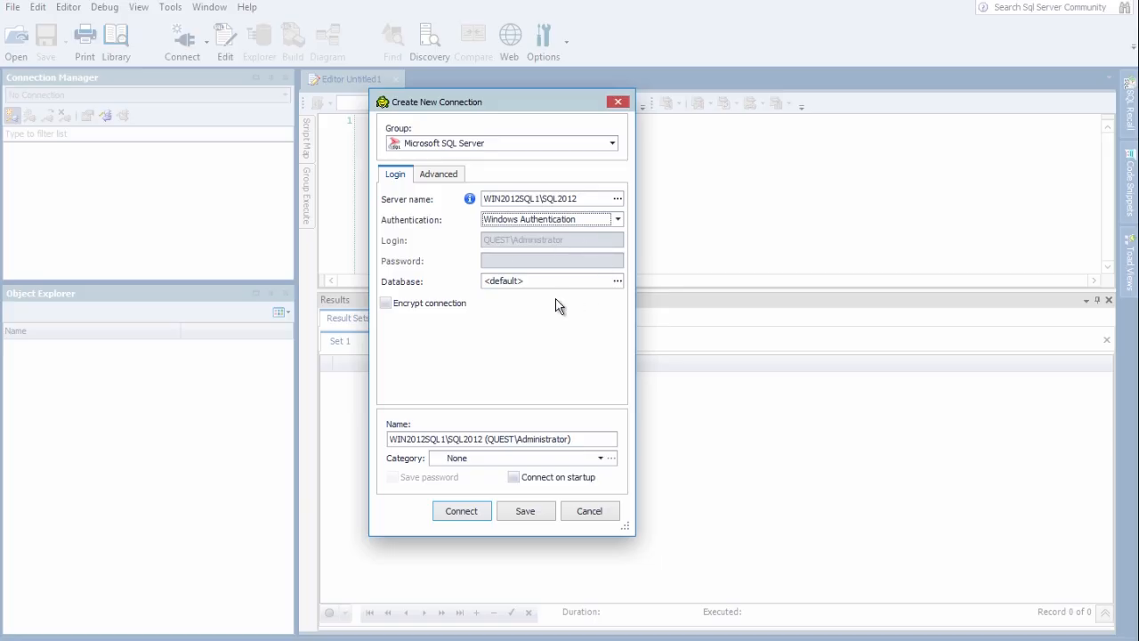
left_click(514, 478)
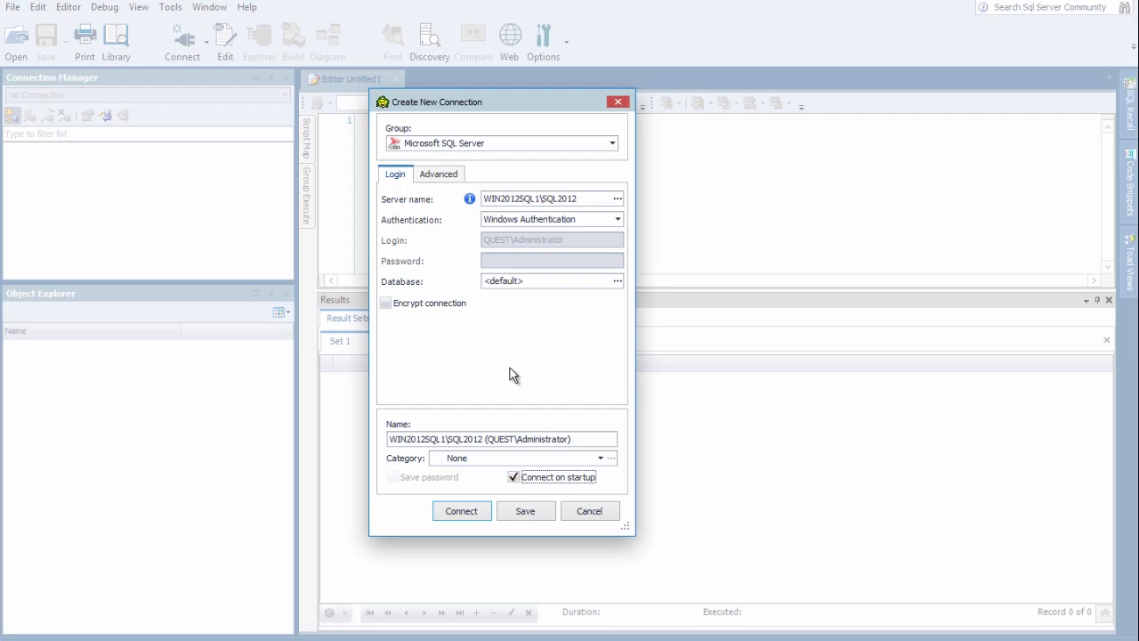
left_click(515, 479)
left_click(526, 511)
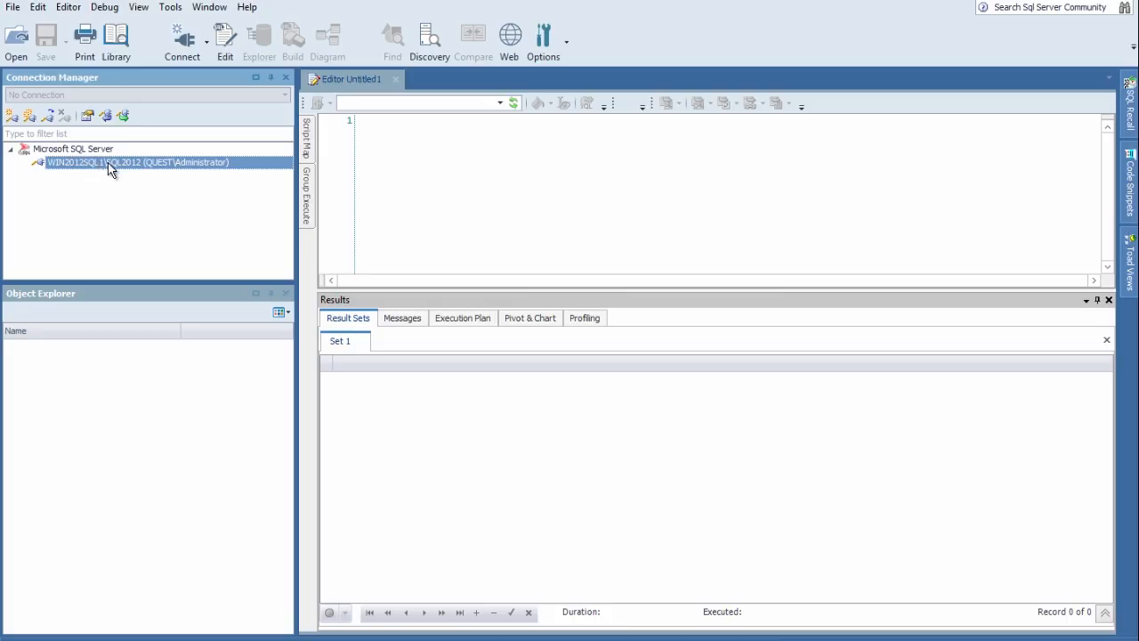
Copy the SQL2012 connection and switch it to SQL Server Authentication with login sa and its password.
left_click(30, 117)
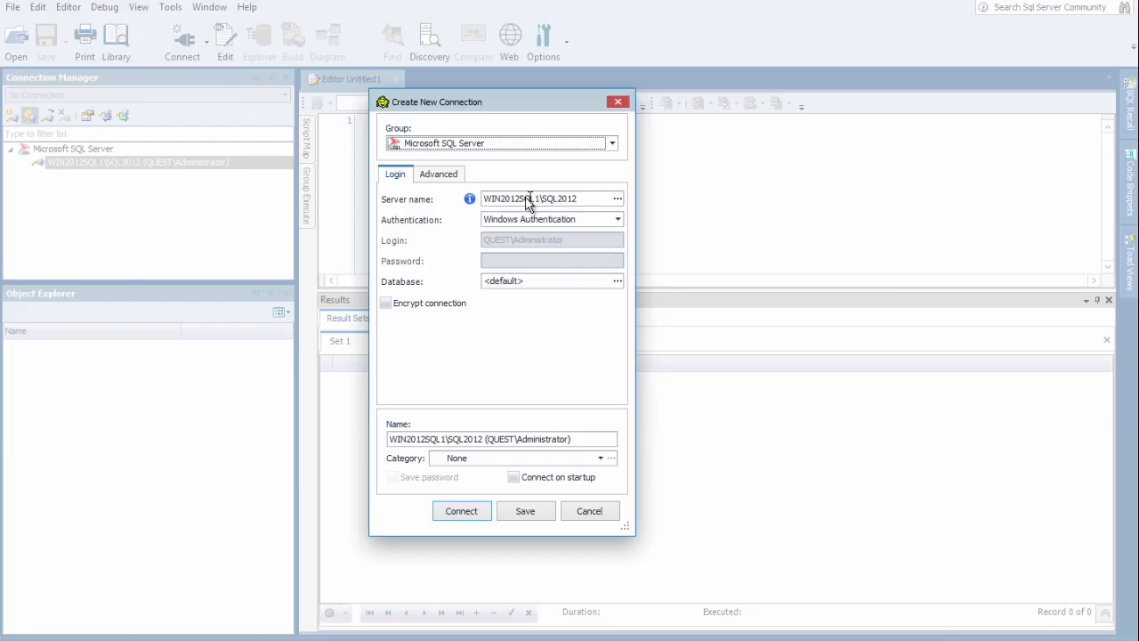
left_click(618, 220)
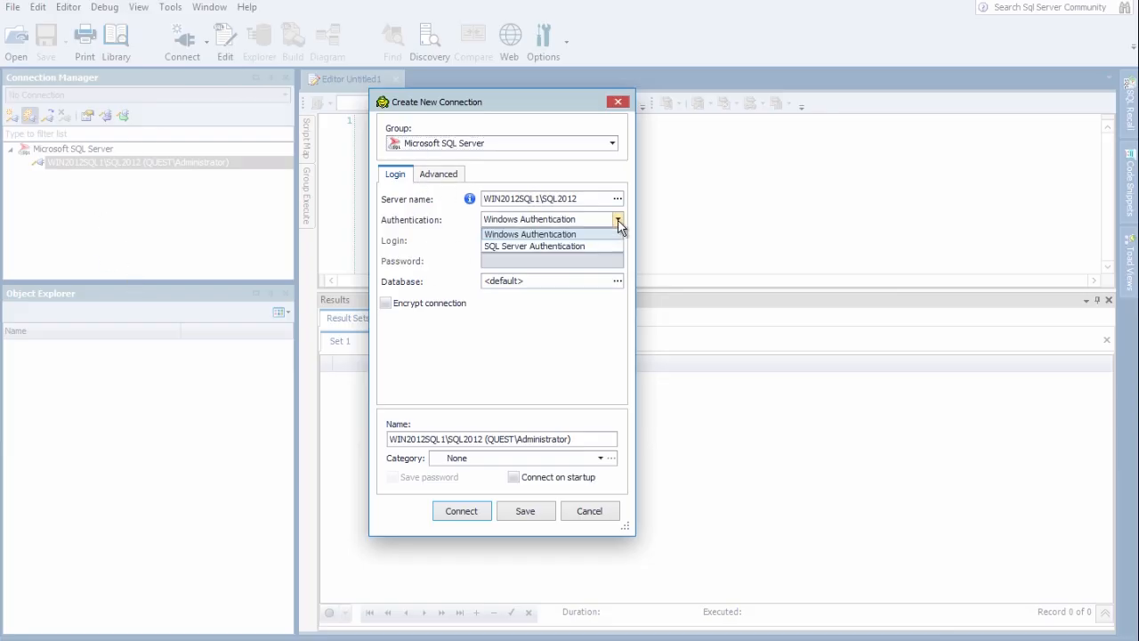
left_click(580, 246)
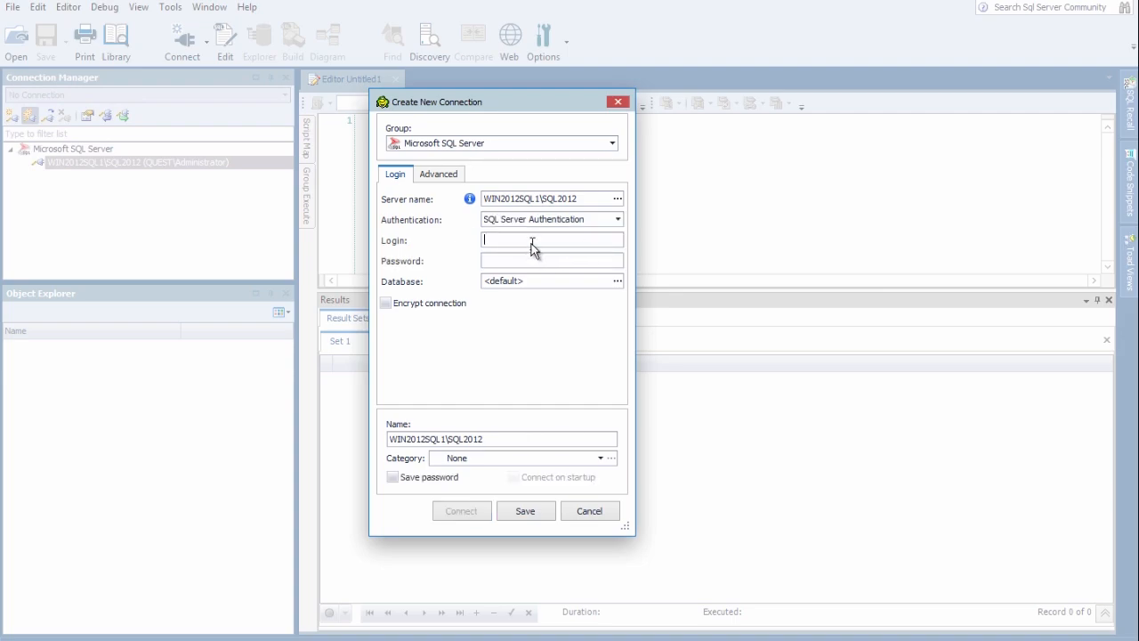
left_click(532, 242)
type("sa")
key("Tab")
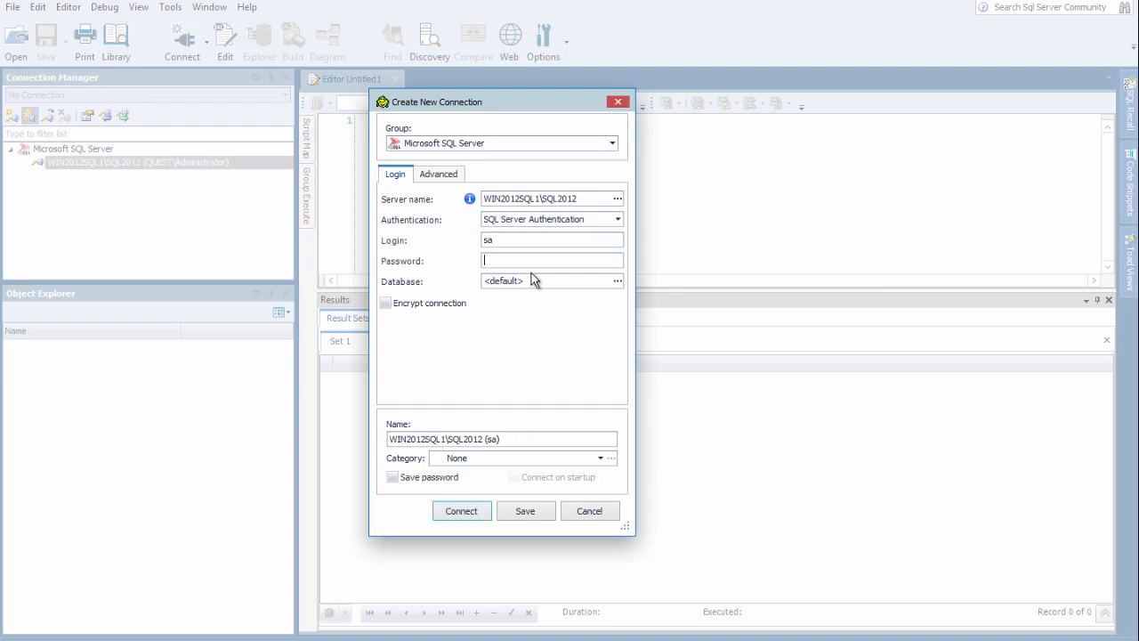
type("password")
Browse the server's databases and choose LiteSpeedCentral as the connection database.
left_click(540, 281)
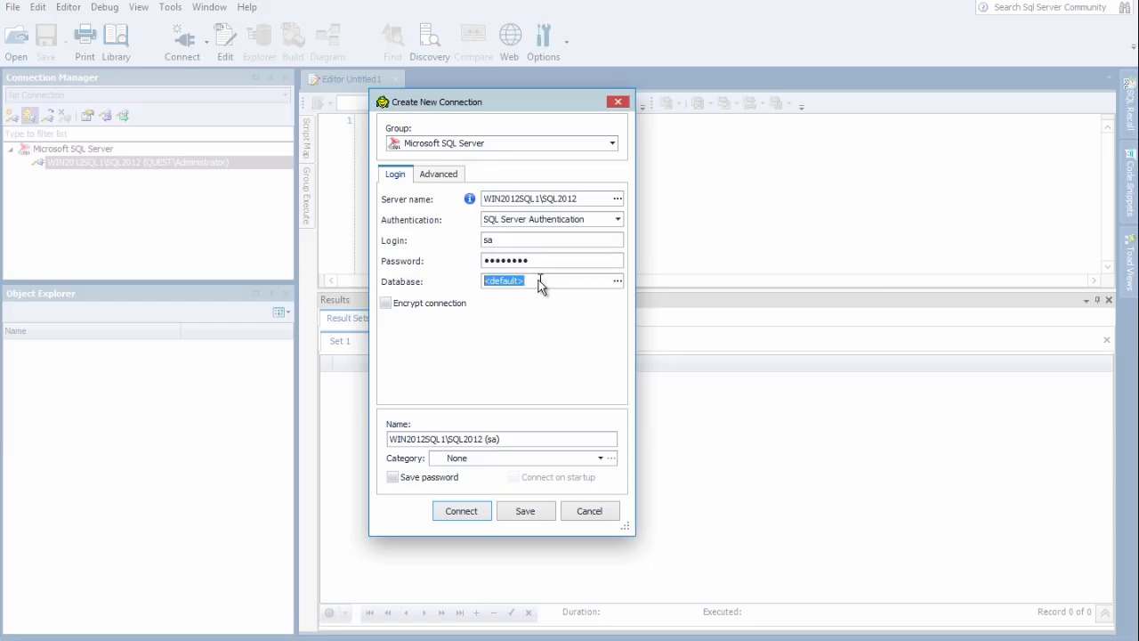
left_click(615, 281)
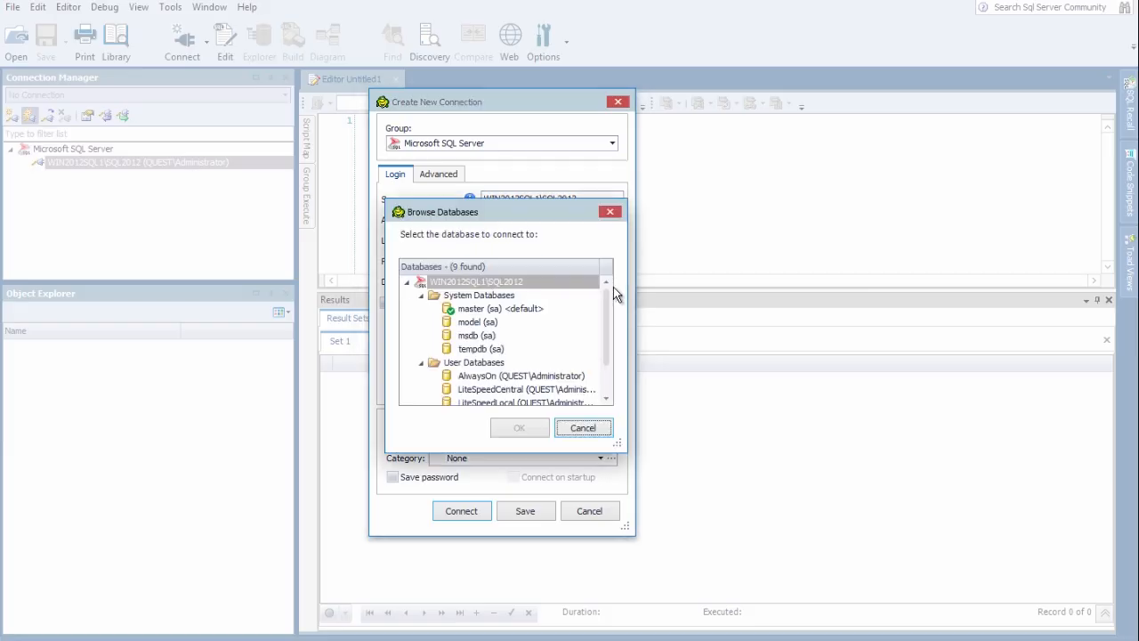
left_click(513, 392)
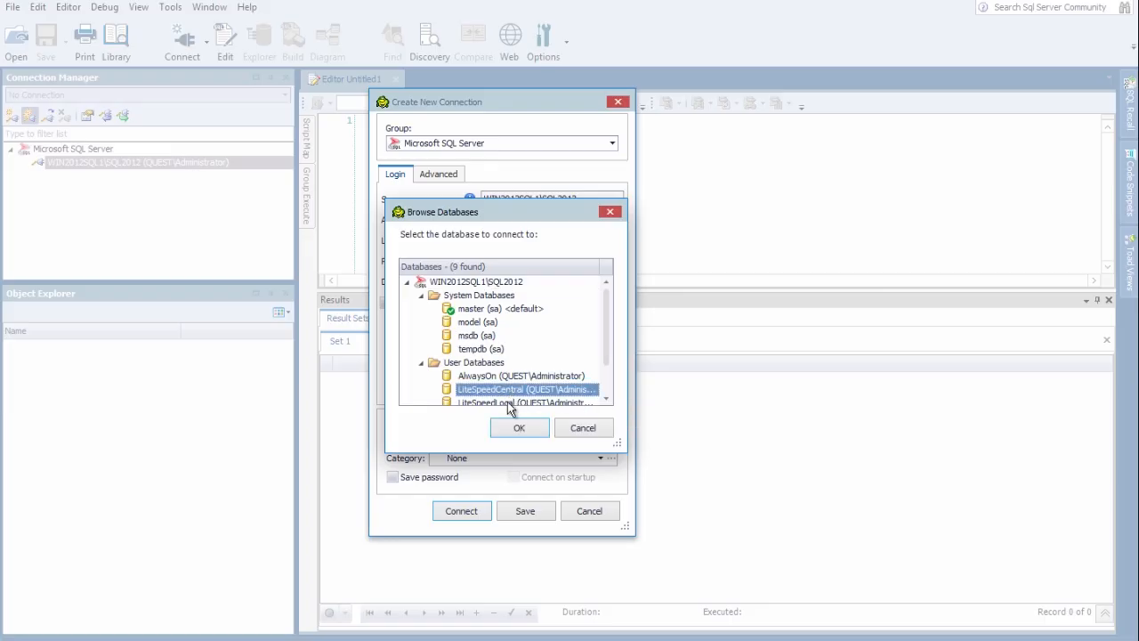
left_click(519, 430)
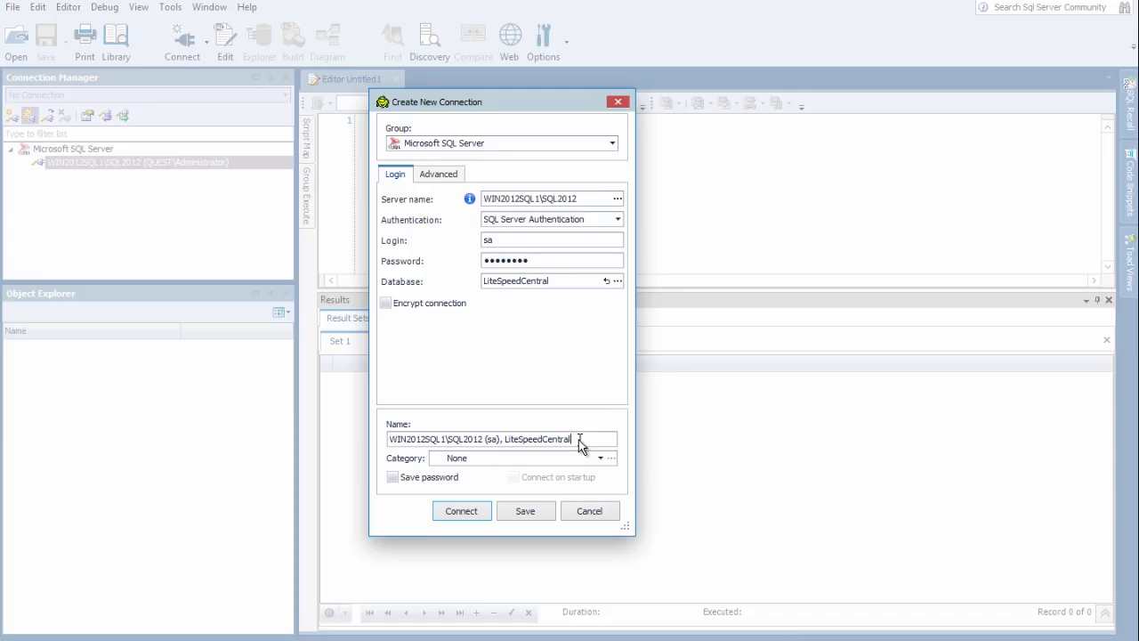
Replace the connection name with a custom one, then reset it to the auto-generated name.
key("shift+Left")
key("shift+Left")
key("shift+Left")
key("shift+Left")
key("shift+Left")
key("shift+Left")
key("shift+Left")
key("shift+Left")
key("shift+Left")
key("shift+Left")
key("shift+Left")
key("shift+Left")
key("shift+Left")
key("shift+Left")
key("shift+Left")
key("shift+Left")
key("shift+Left")
key("shift+Left")
key("shift+Left")
key("shift+Left")
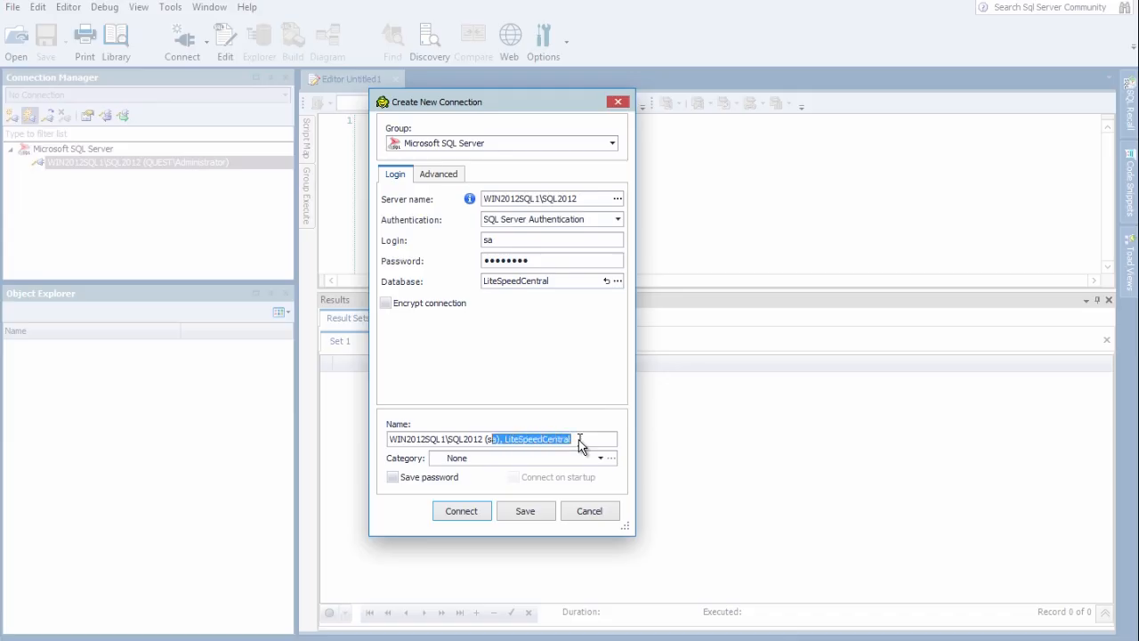
key("shift+Left")
key("shift+Left")
key("shift+Left")
key("shift+Left")
key("BackSpace")
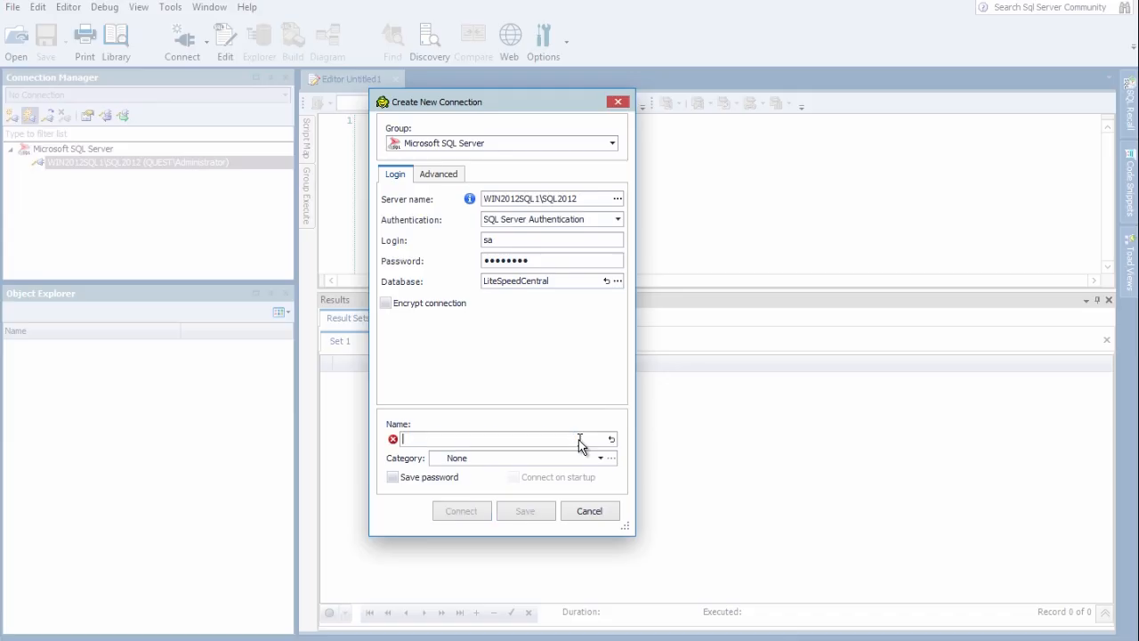
type("Robert Conn")
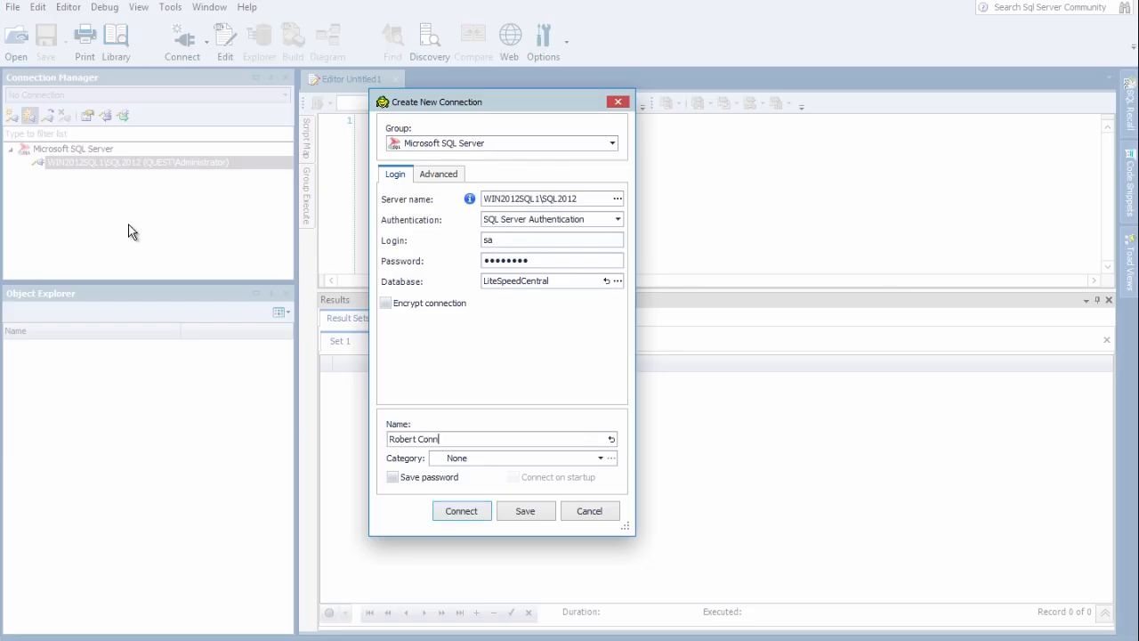
left_click(611, 440)
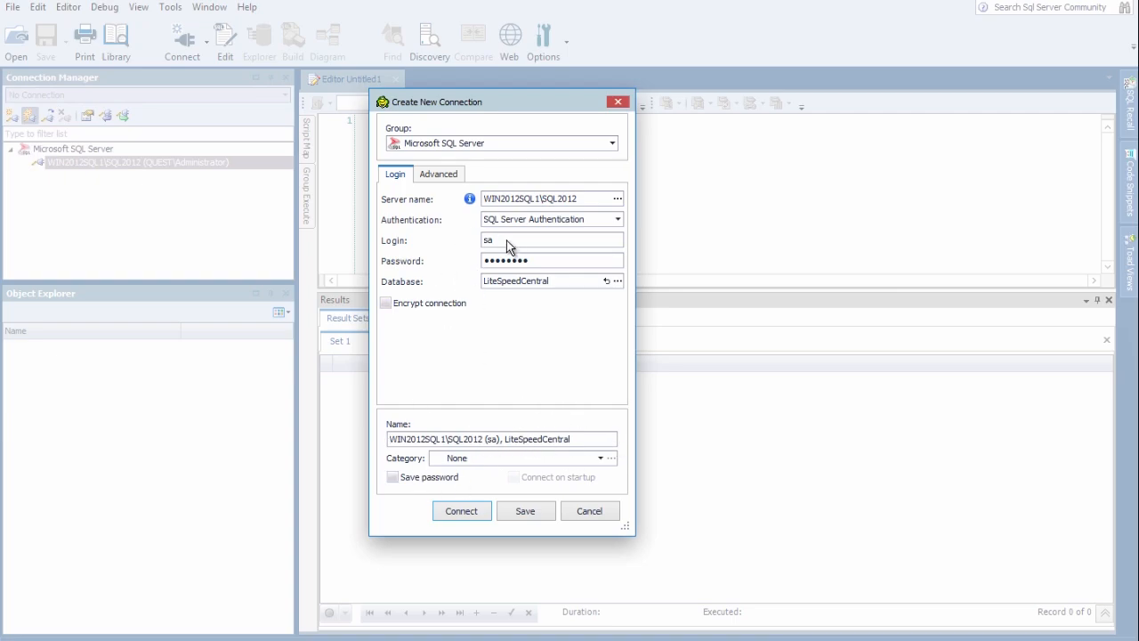
Enable Save password and save the LiteSpeedCentral connection.
left_click(393, 480)
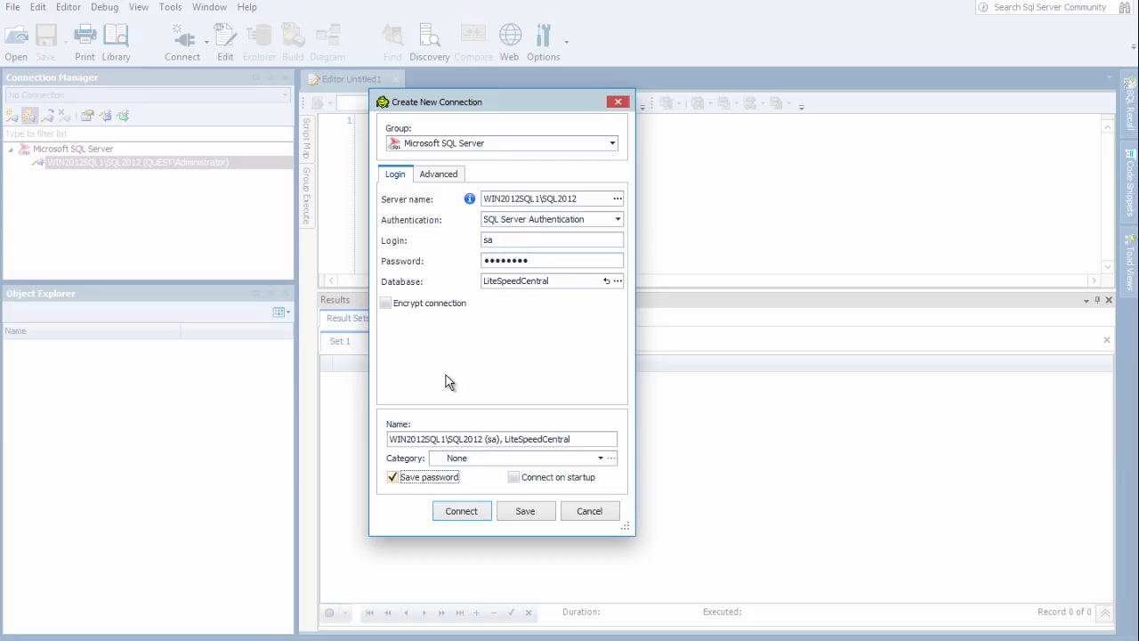
left_click(525, 511)
mouse_move(1127, 83)
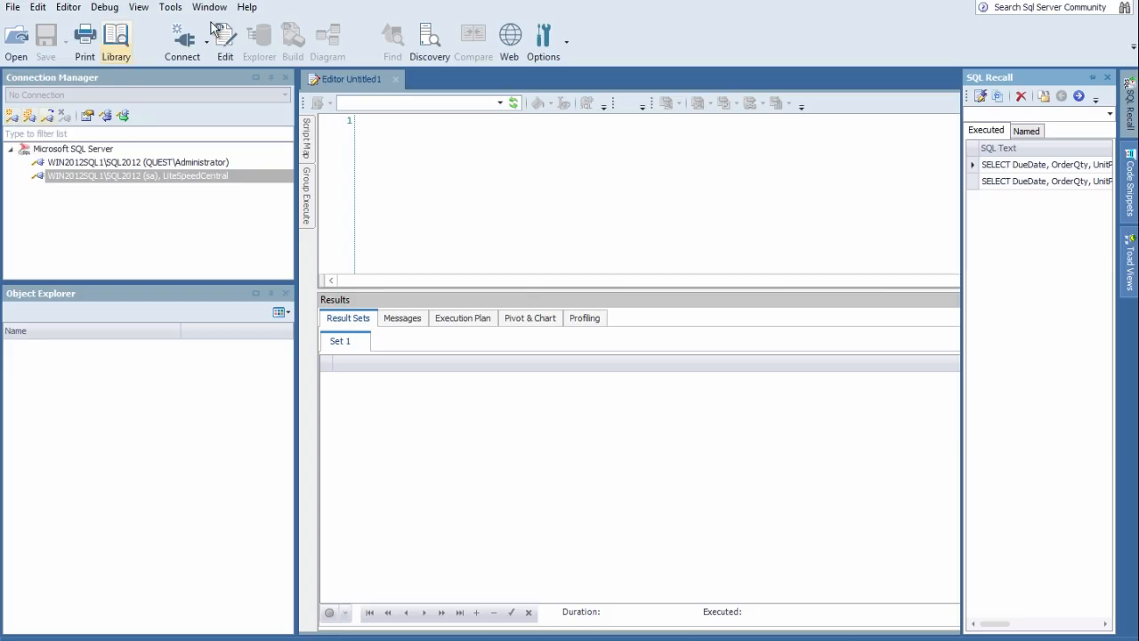
left_click(183, 39)
Connect to WIN2012SQL14\SQL2014 as a new Windows Authentication connection.
left_click(210, 82)
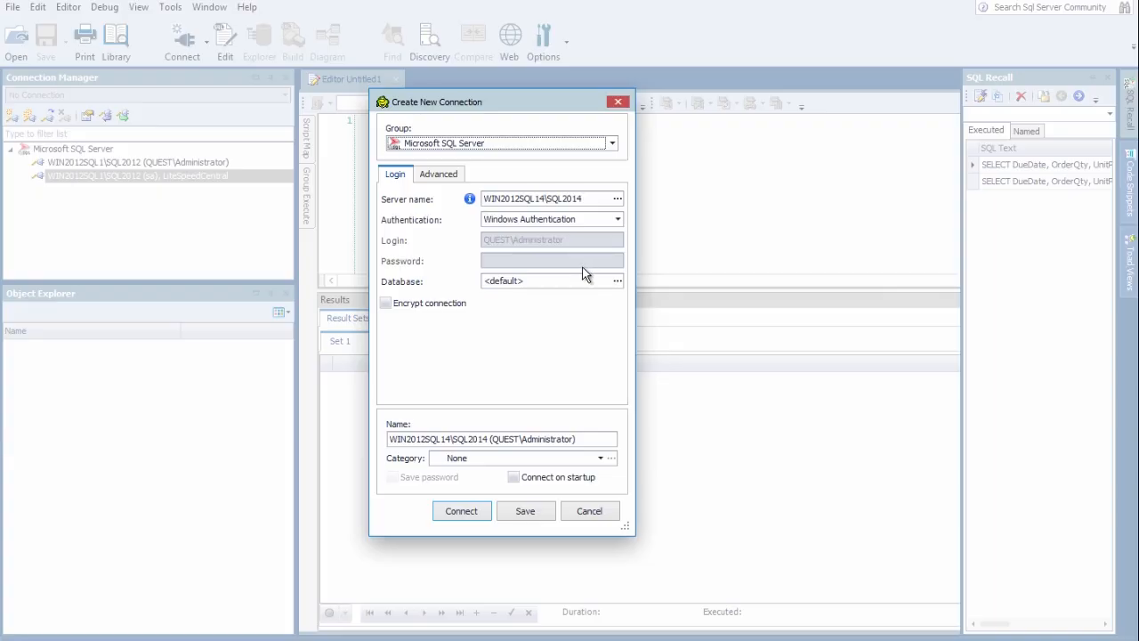
left_click(461, 511)
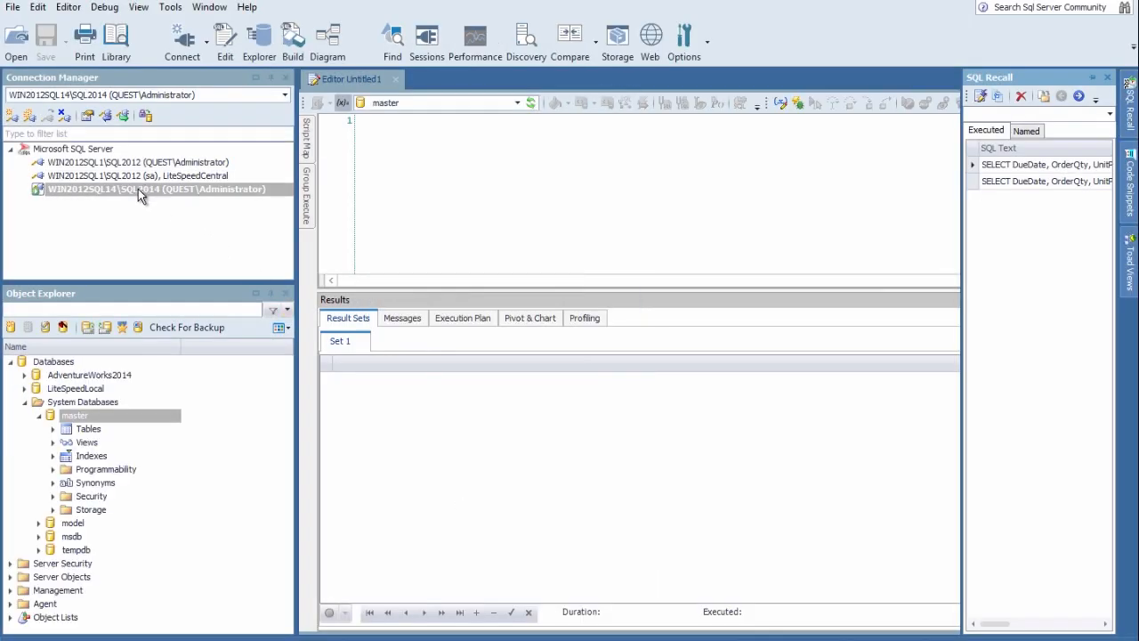
View the Code Snippets pane's SQL Server categories, then select the LiteSpeedCentral row so it auto-hides.
mouse_move(140, 188)
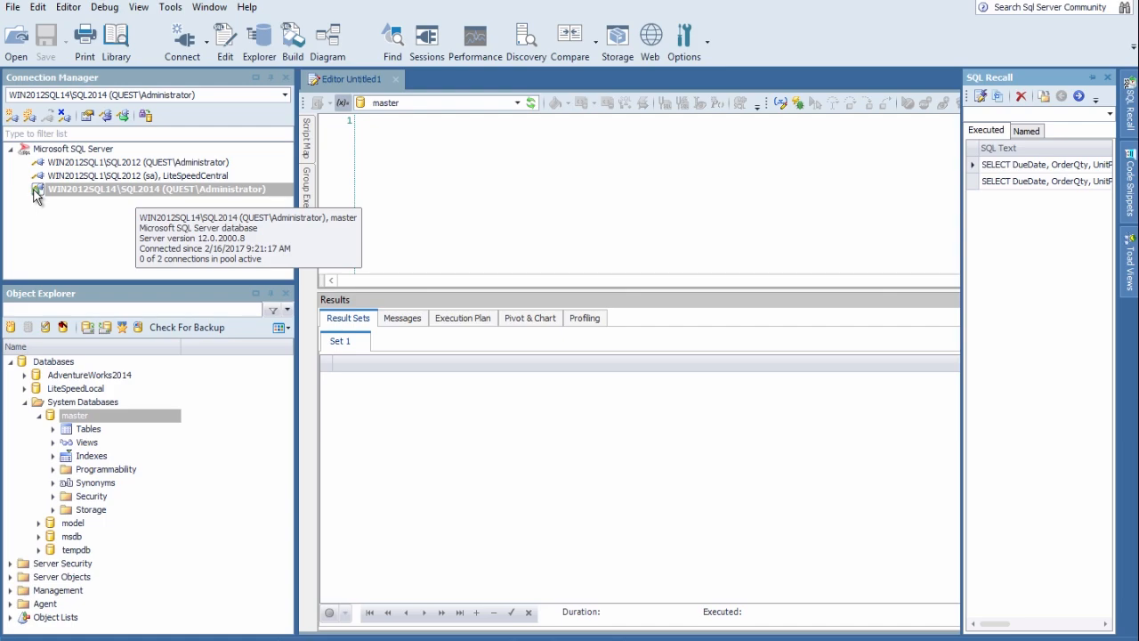
mouse_move(55, 198)
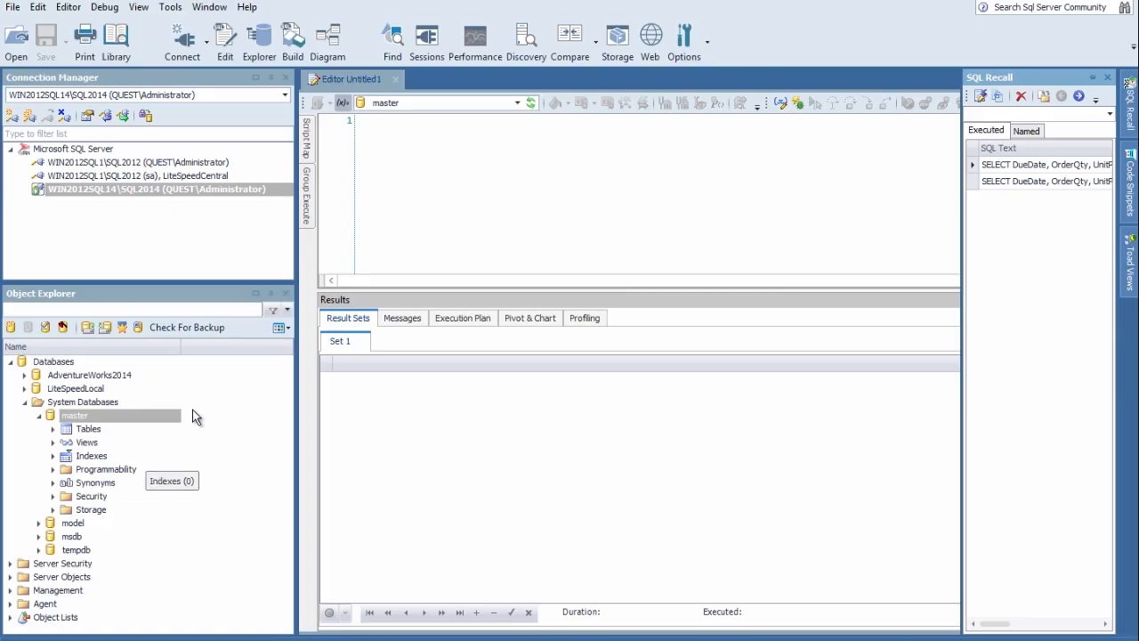
left_click(1129, 182)
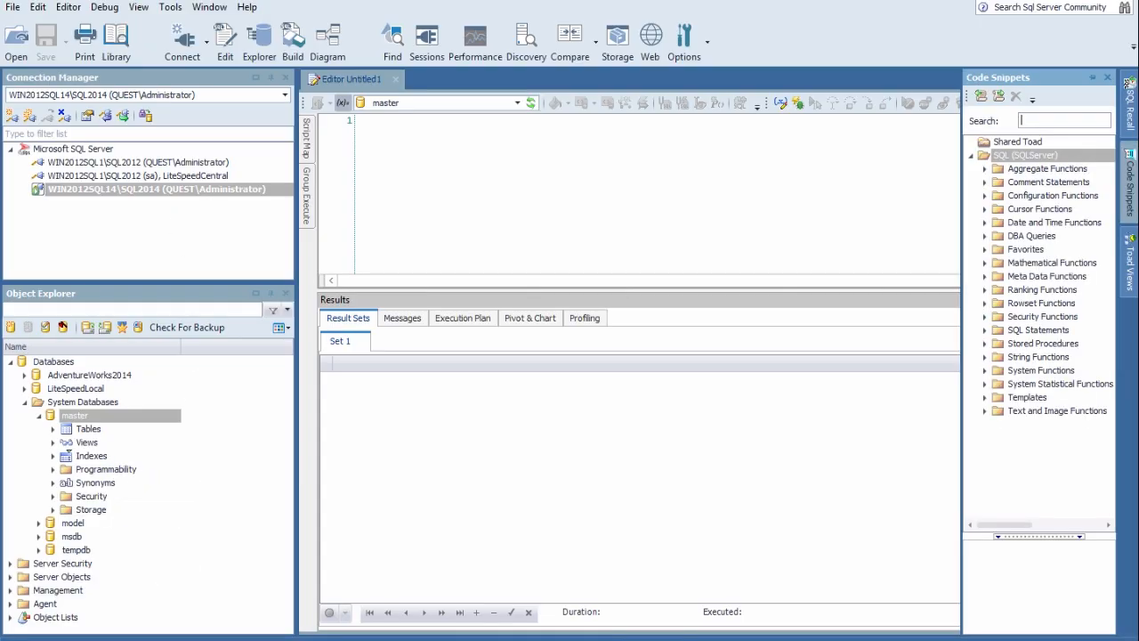
left_click(151, 177)
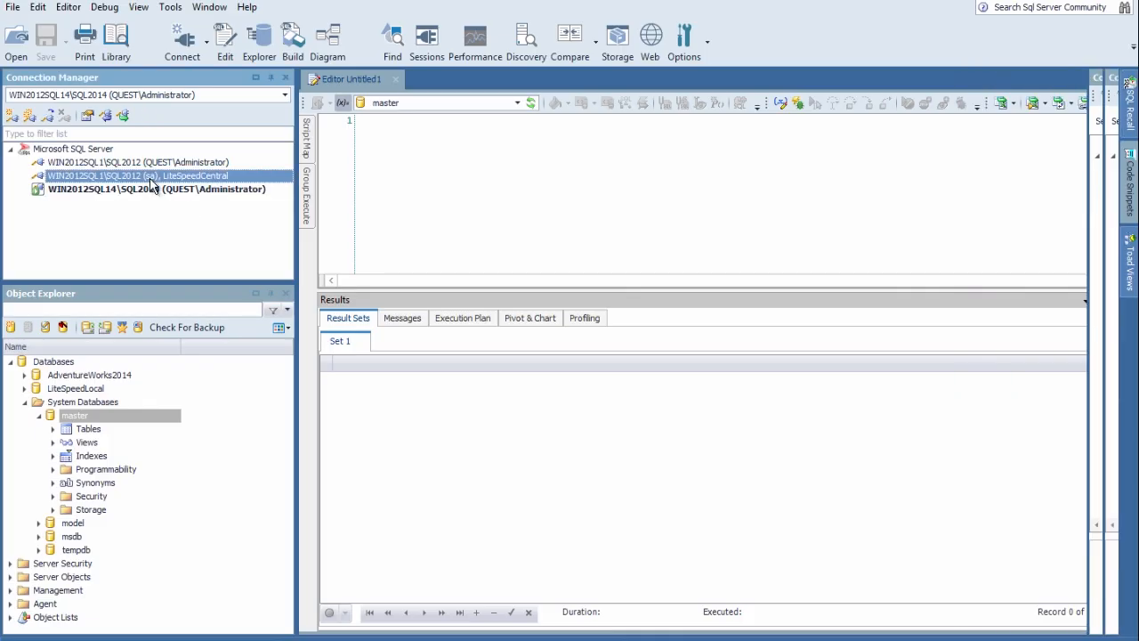
Connect the LiteSpeedCentral connection and double-click SQL2012 (QUEST\Administrator) to connect and activate it.
left_click(49, 118)
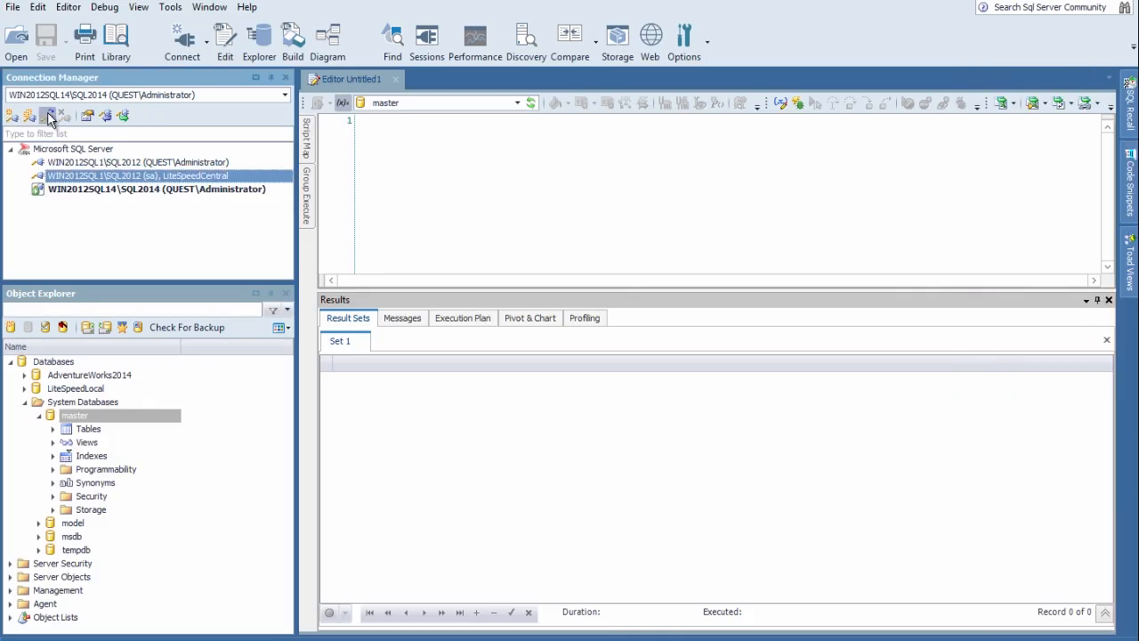
left_click(158, 165)
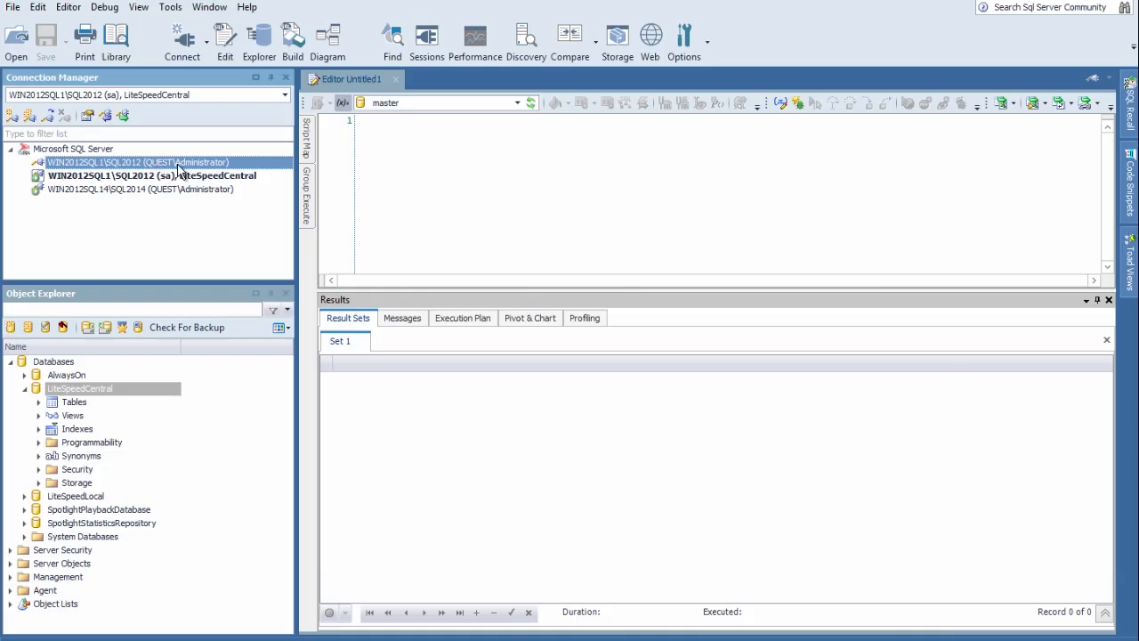
double_click(183, 165)
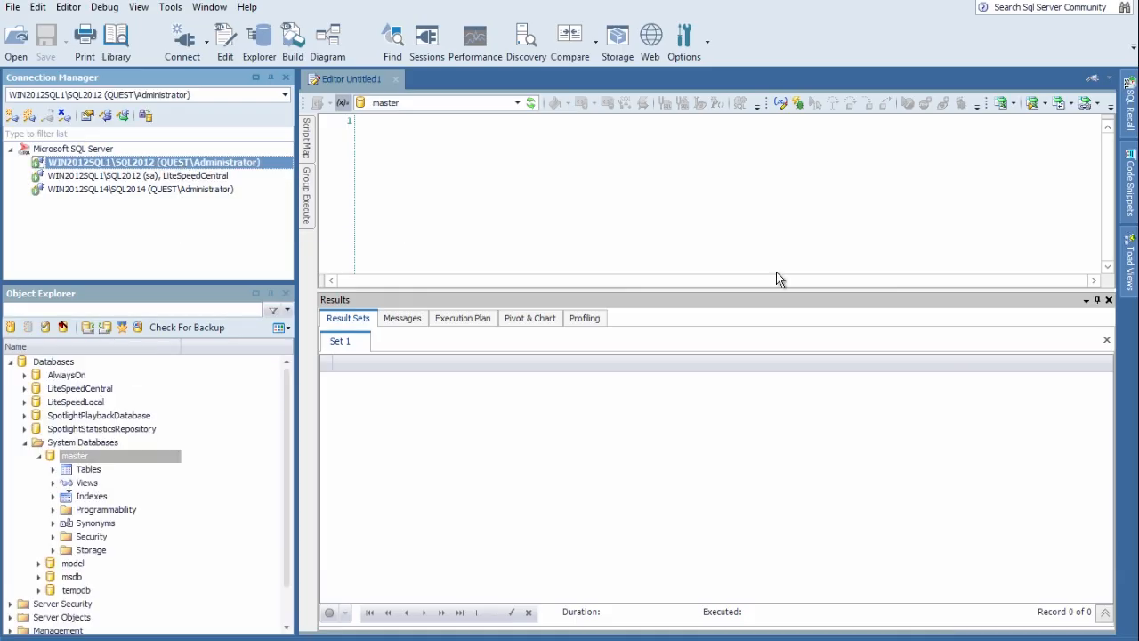
Alternate the selection between the LiteSpeedCentral and SQL2014 connections in Connection Manager.
left_click(143, 180)
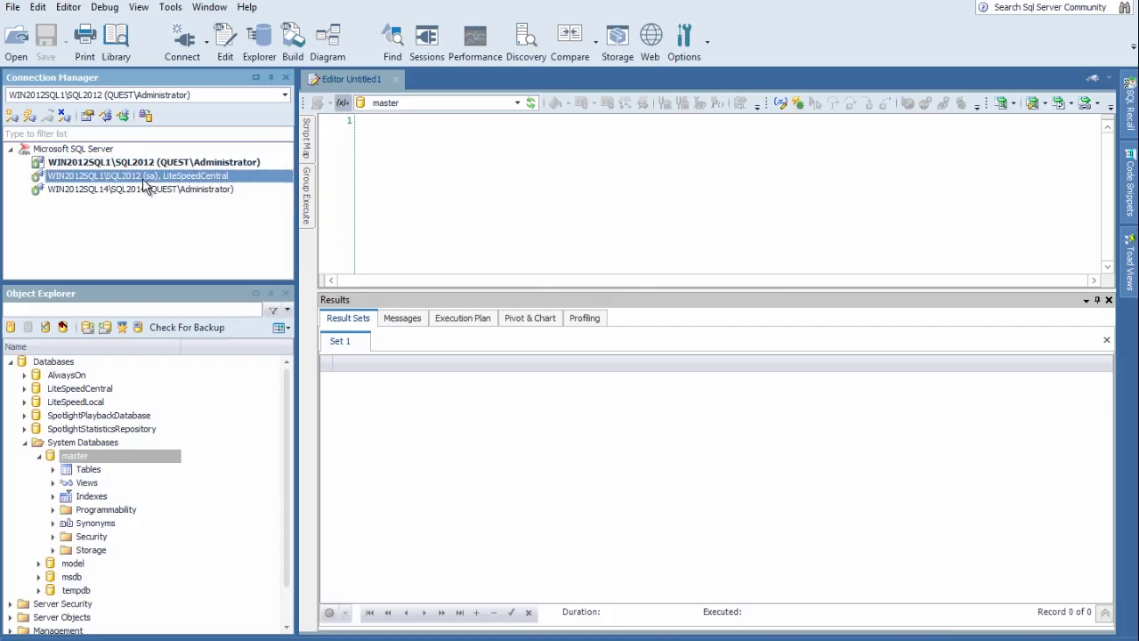
left_click(145, 191)
left_click(141, 178)
left_click(153, 191)
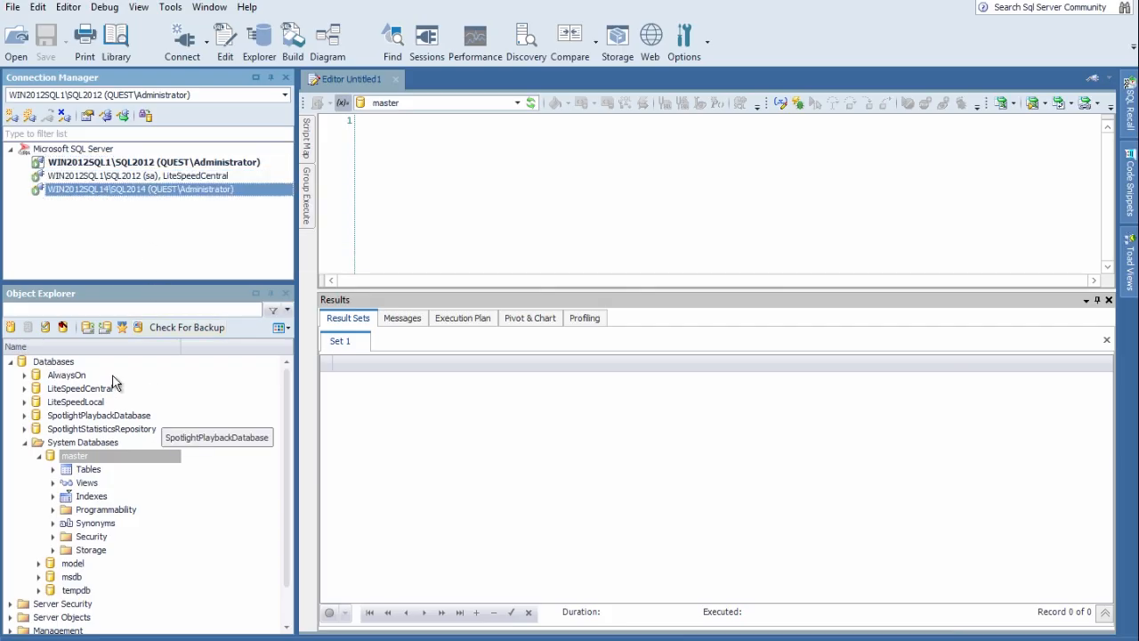
left_click(151, 175)
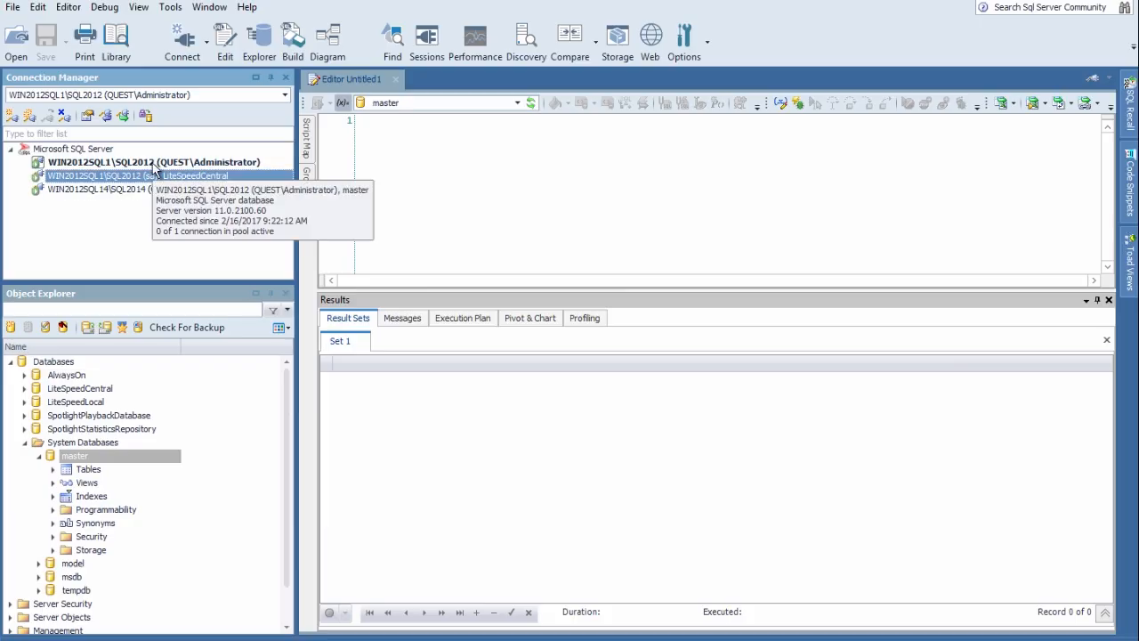
left_click(153, 190)
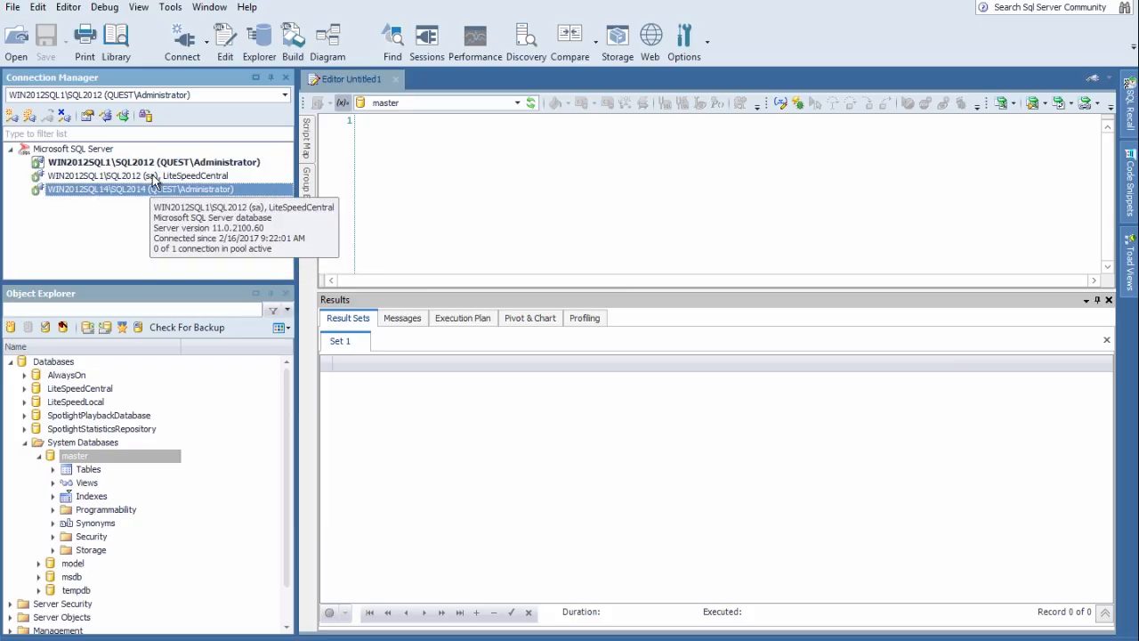
left_click(153, 175)
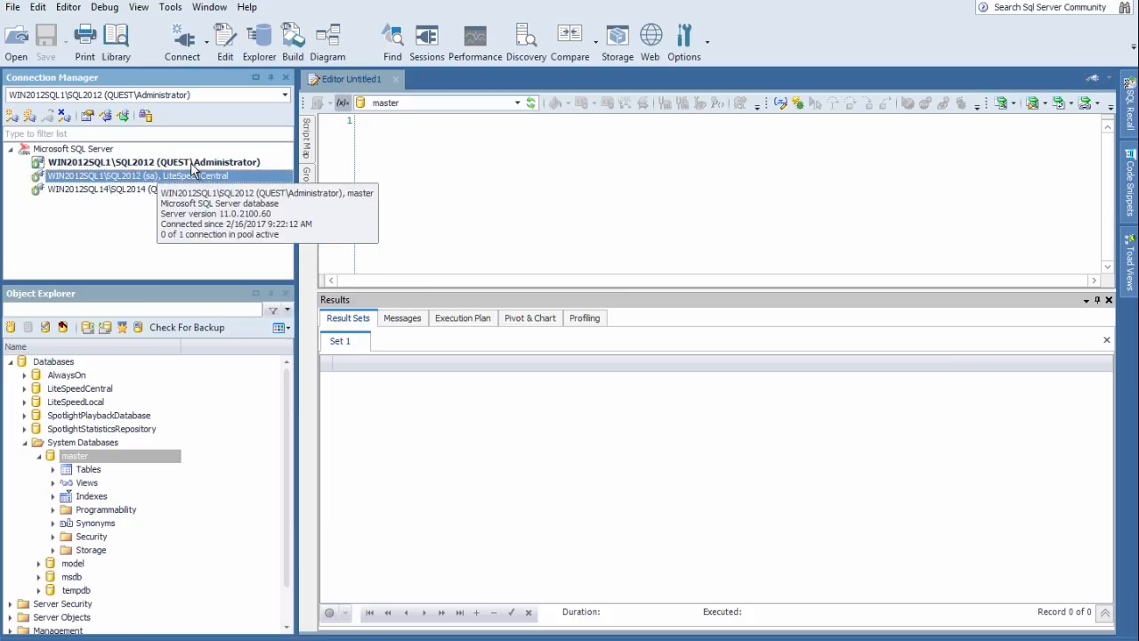
left_click(164, 191)
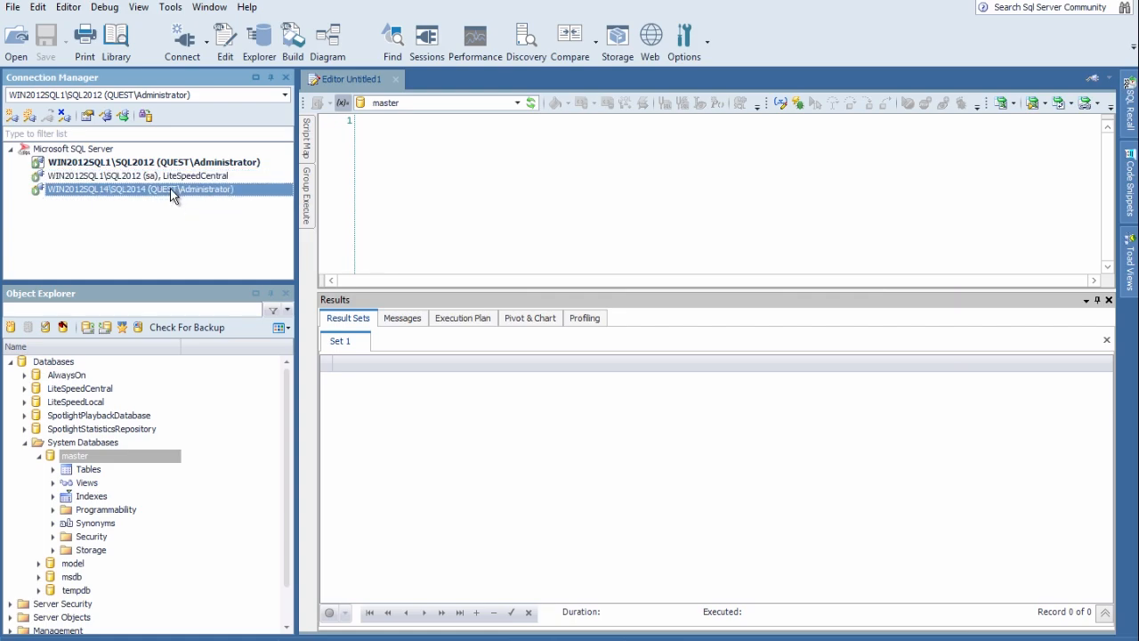
left_click(283, 94)
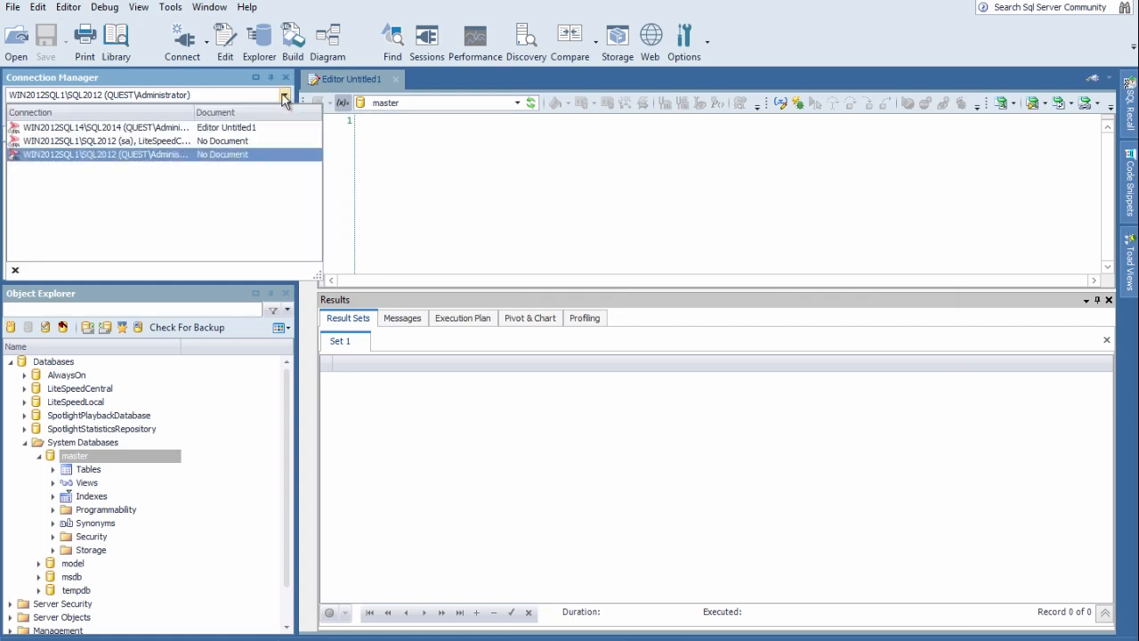
Switch the current connection among SQL2014, SQL2012 Administrator and LiteSpeedCentral, ending on (sa) LiteSpeedCentral.
left_click(203, 142)
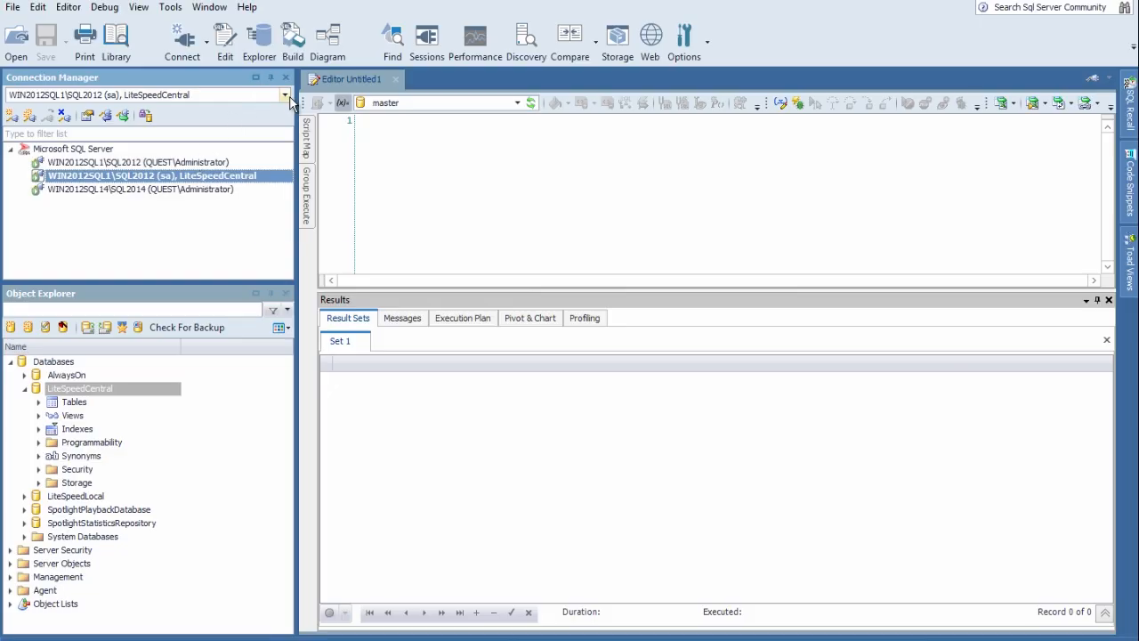
left_click(285, 94)
left_click(217, 143)
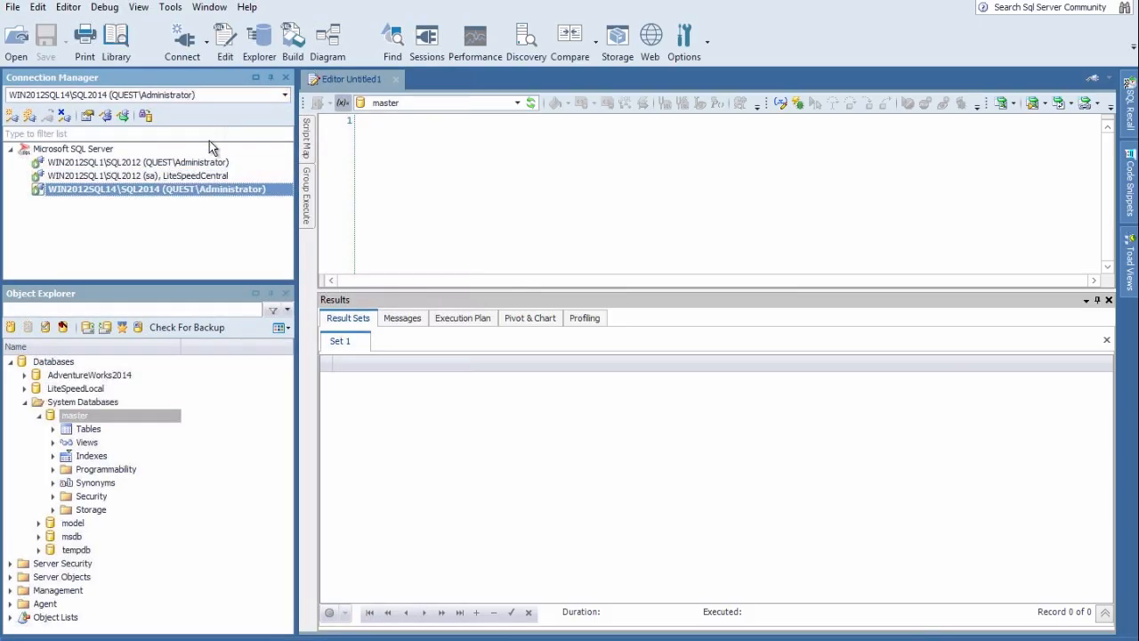
left_click(108, 164)
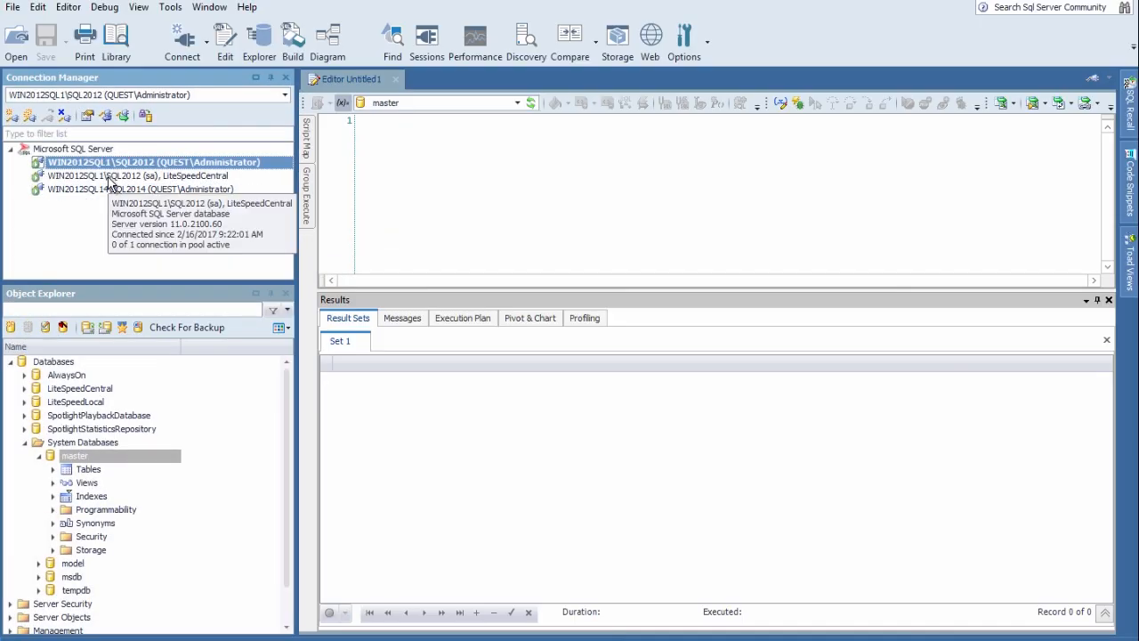
left_click(110, 177)
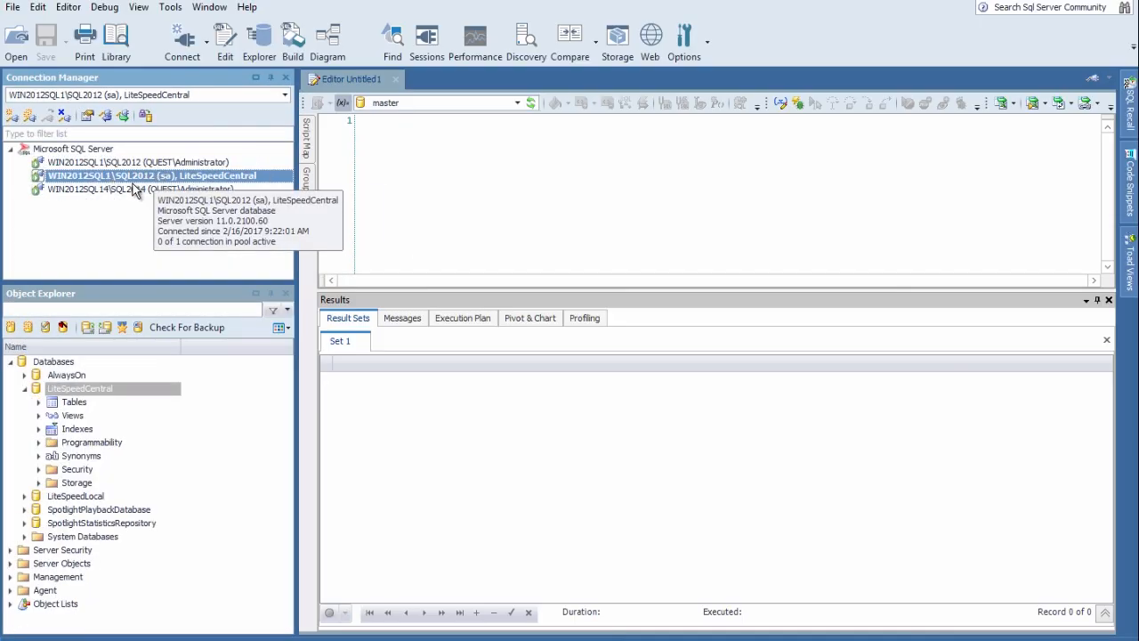
left_click(129, 188)
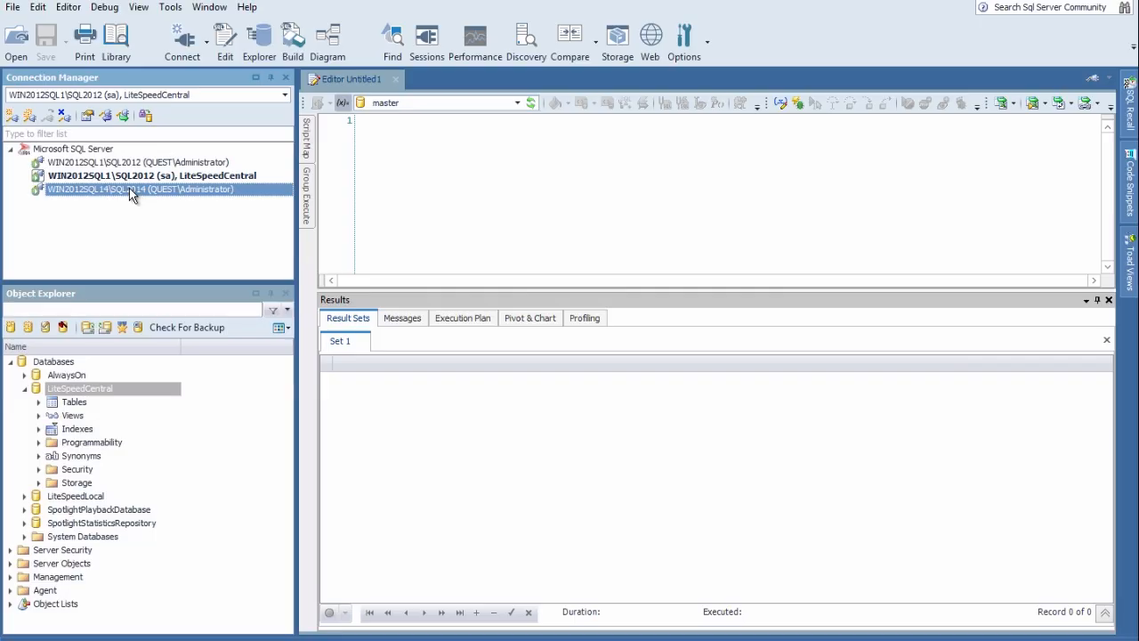
Choose Disconnect All from the SQL2014 connection's context menu to close all three connections.
right_click(129, 187)
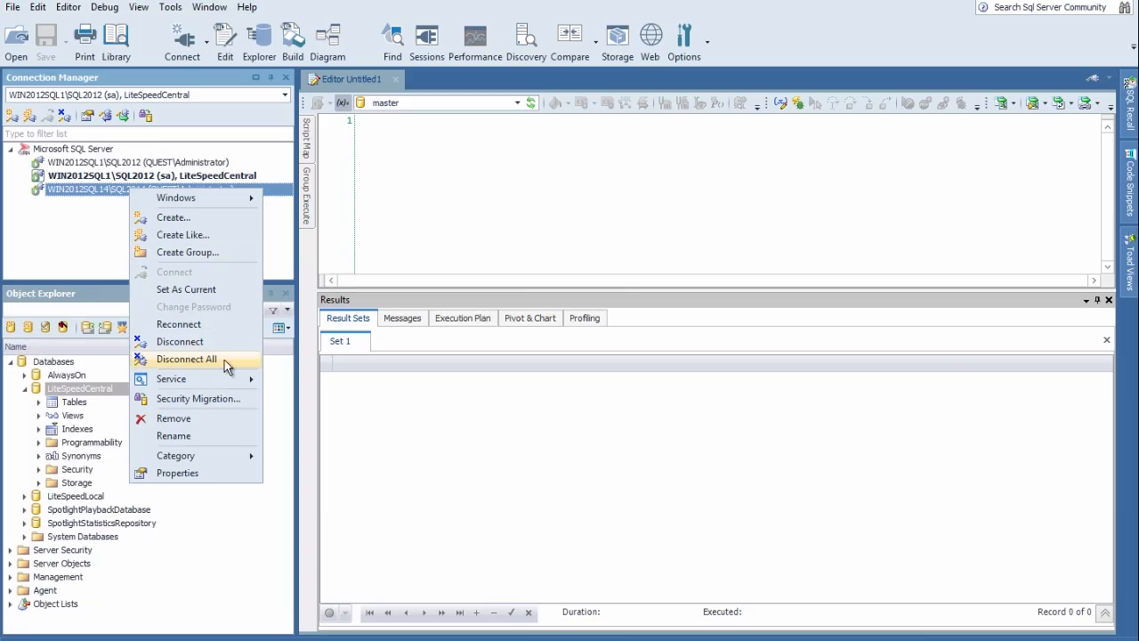
left_click(187, 358)
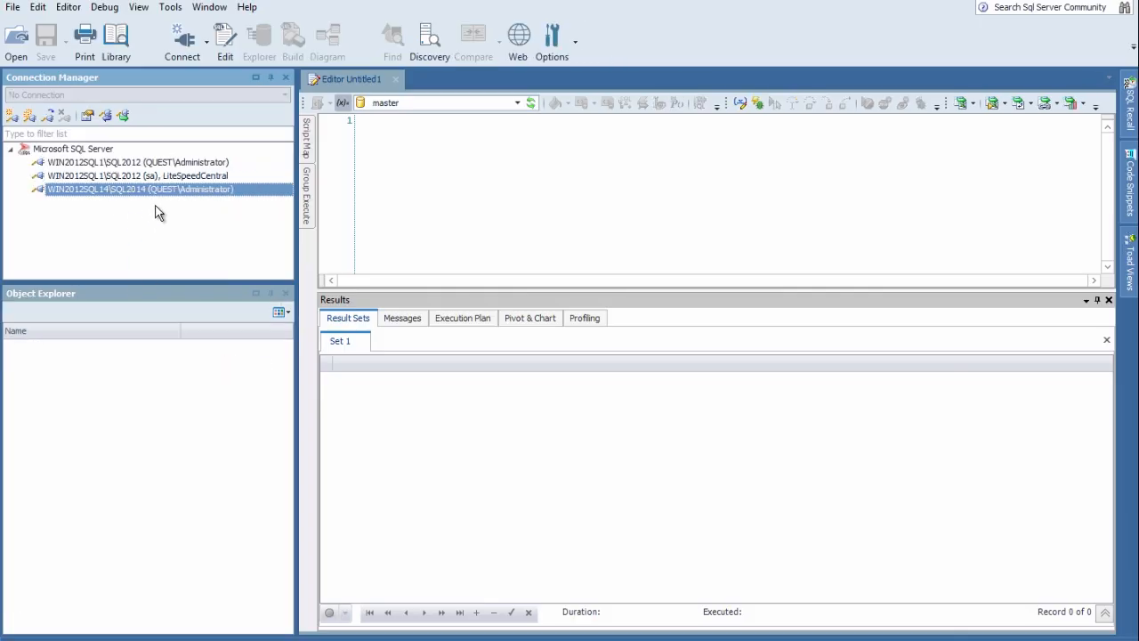
left_click(107, 177)
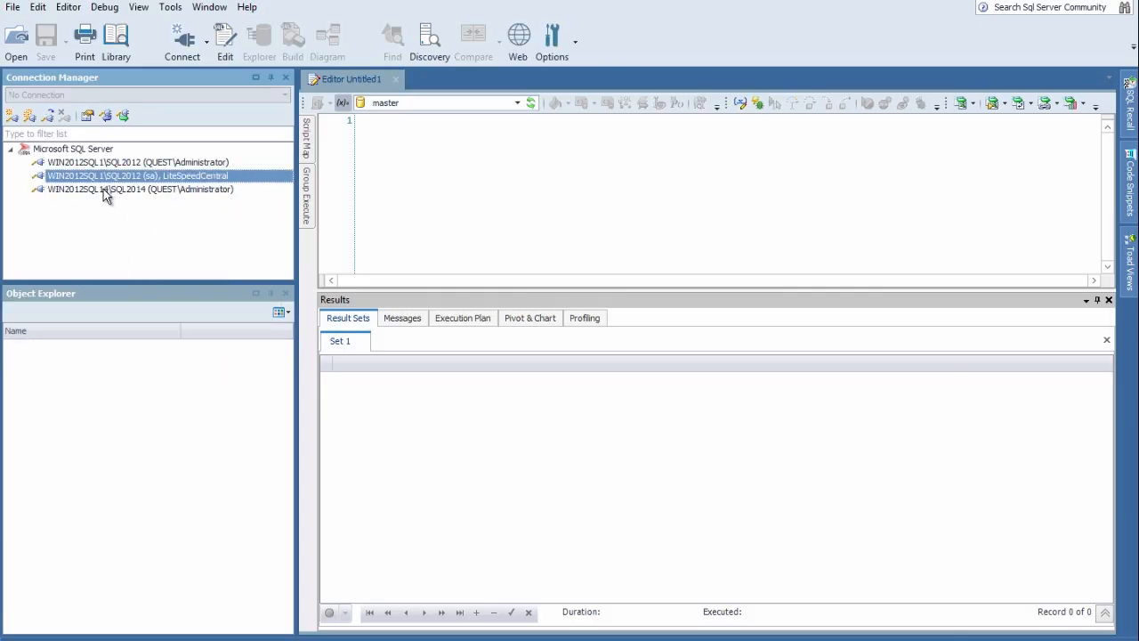
left_click(103, 189)
Remove the SQL2012 (sa) LiteSpeedCentral connection and confirm the deletion, leaving the SQL2014 connection untouched.
right_click(105, 195)
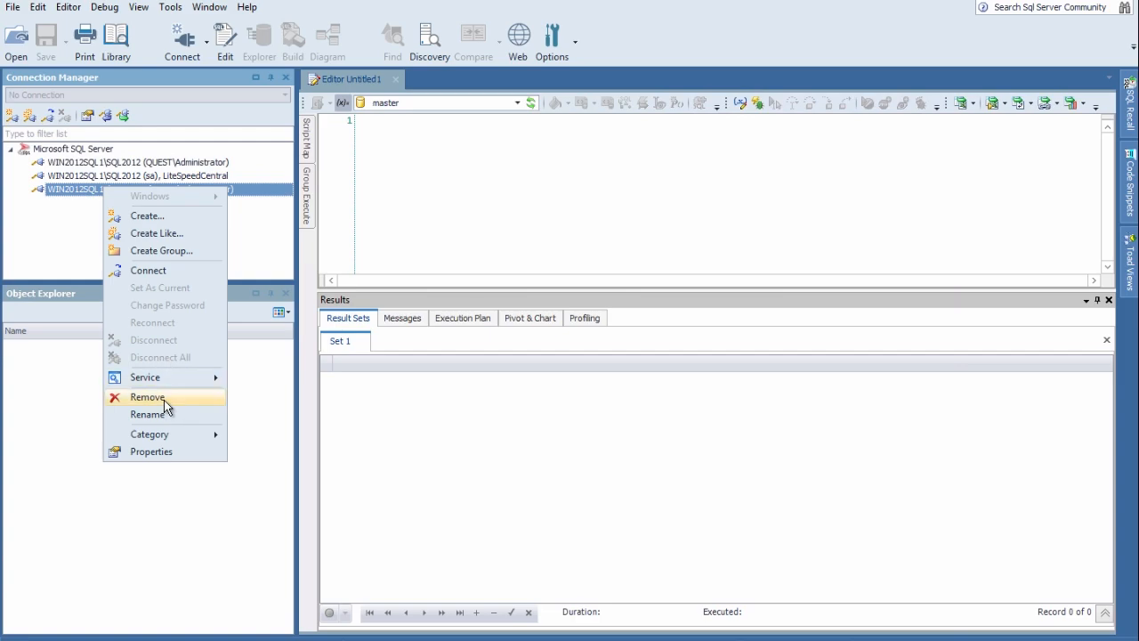
left_click(80, 164)
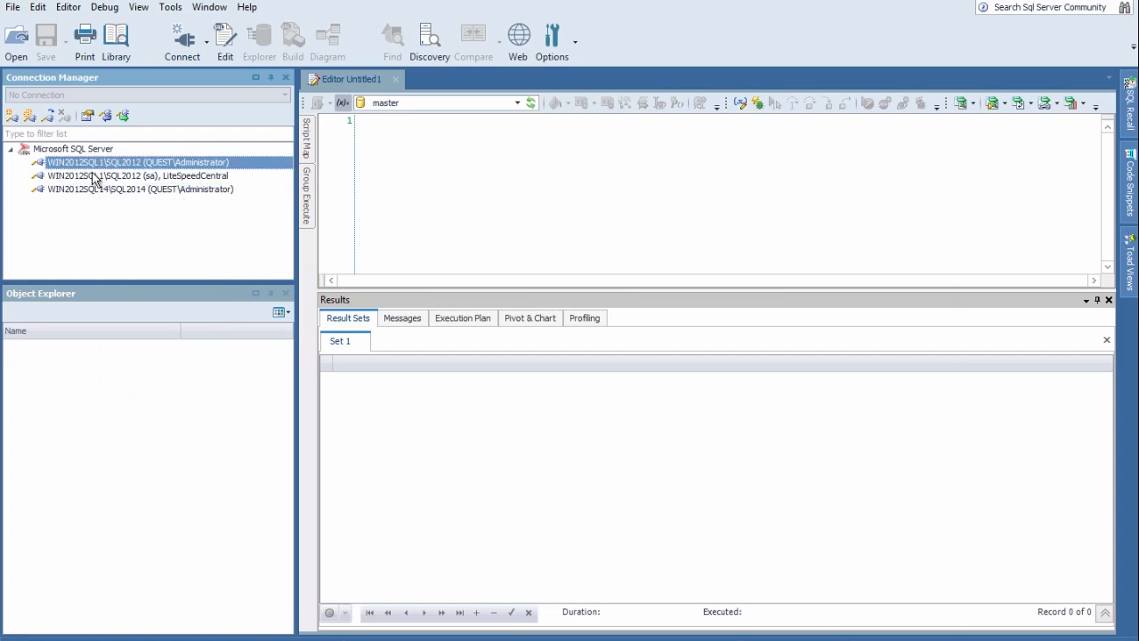
left_click(95, 177)
right_click(94, 176)
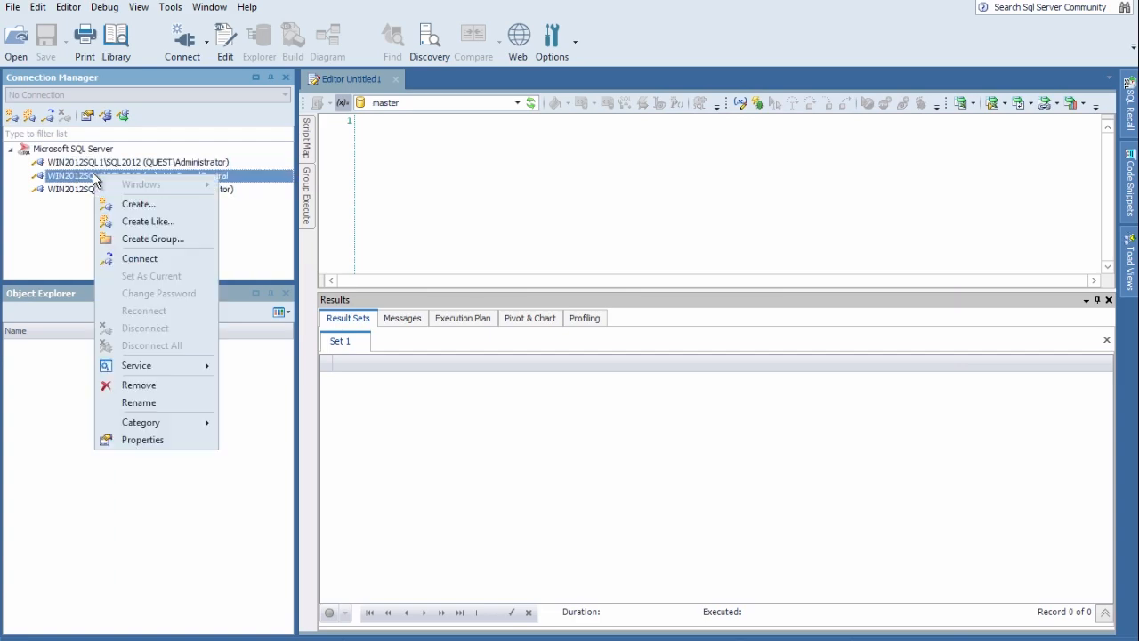
left_click(151, 394)
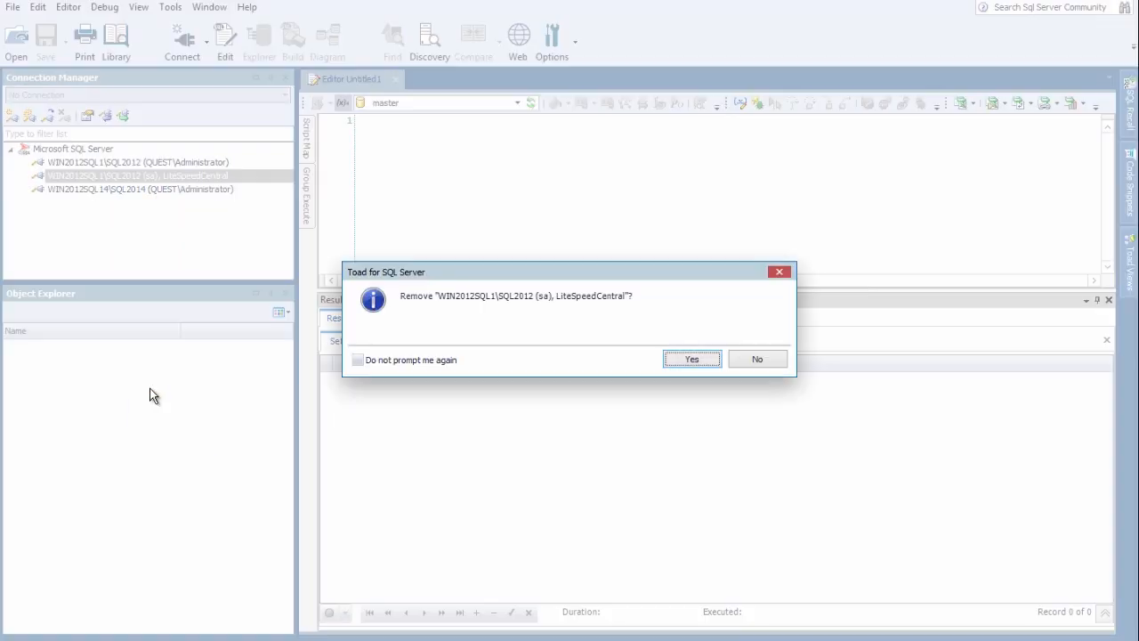
left_click(694, 360)
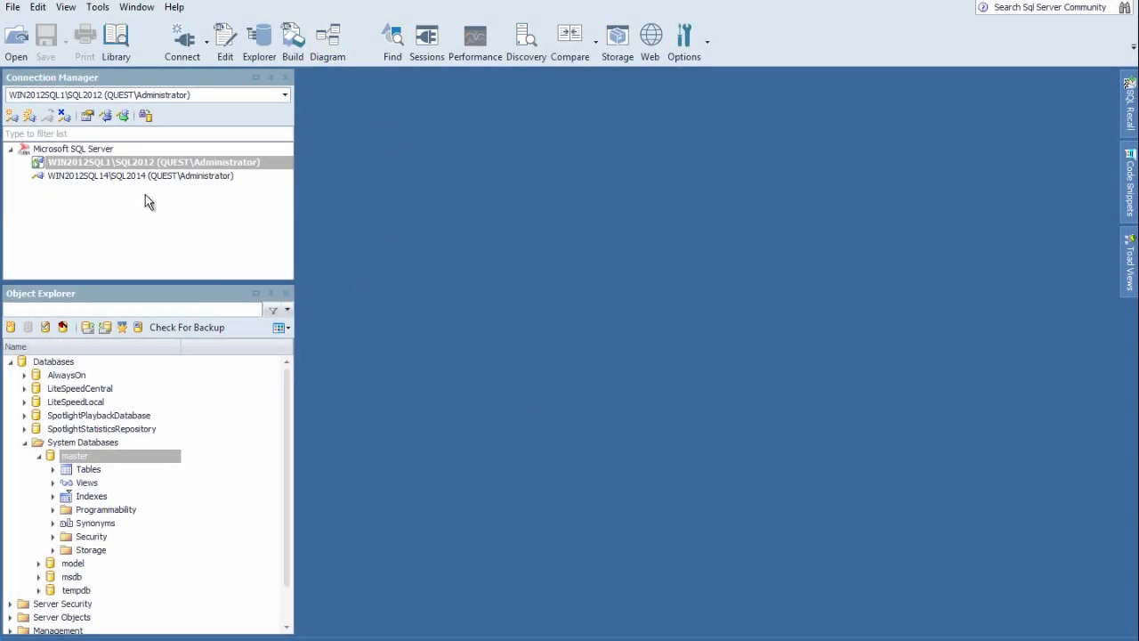
View the Toad Help 'New in This Release' page covering versions 6.5 to 6.7, then close the help.
left_click(175, 8)
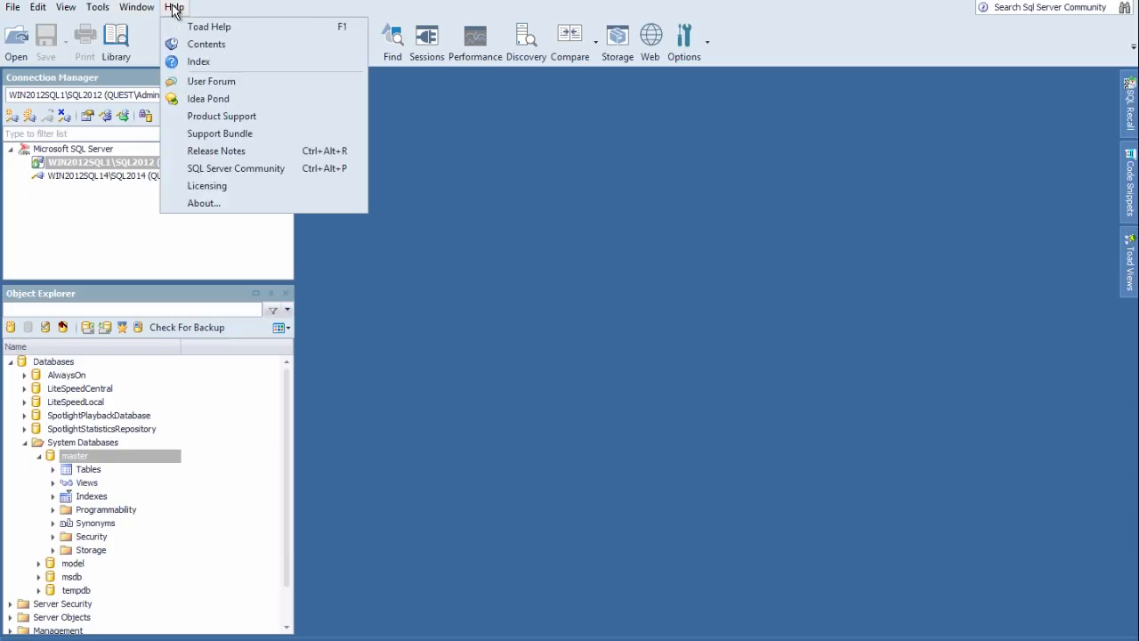
left_click(192, 28)
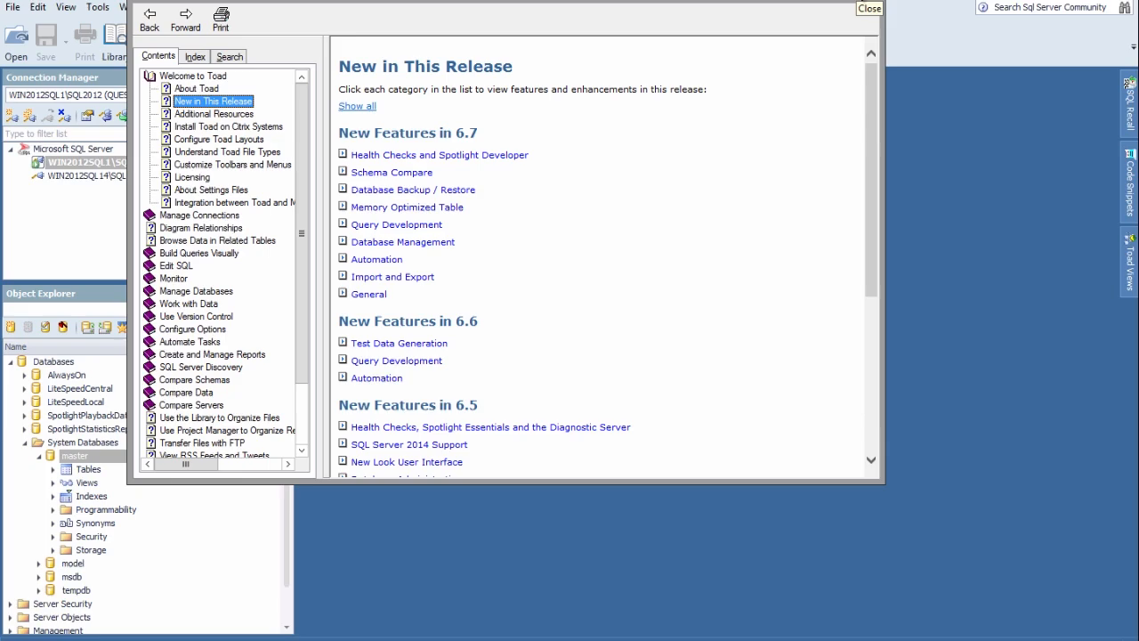
left_click(876, 7)
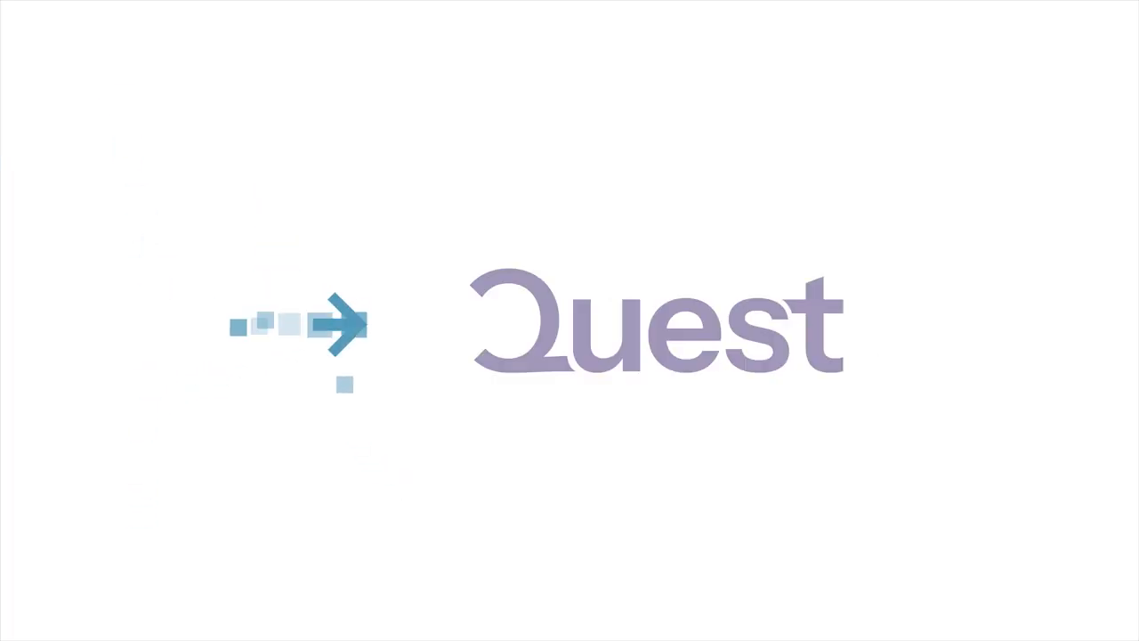